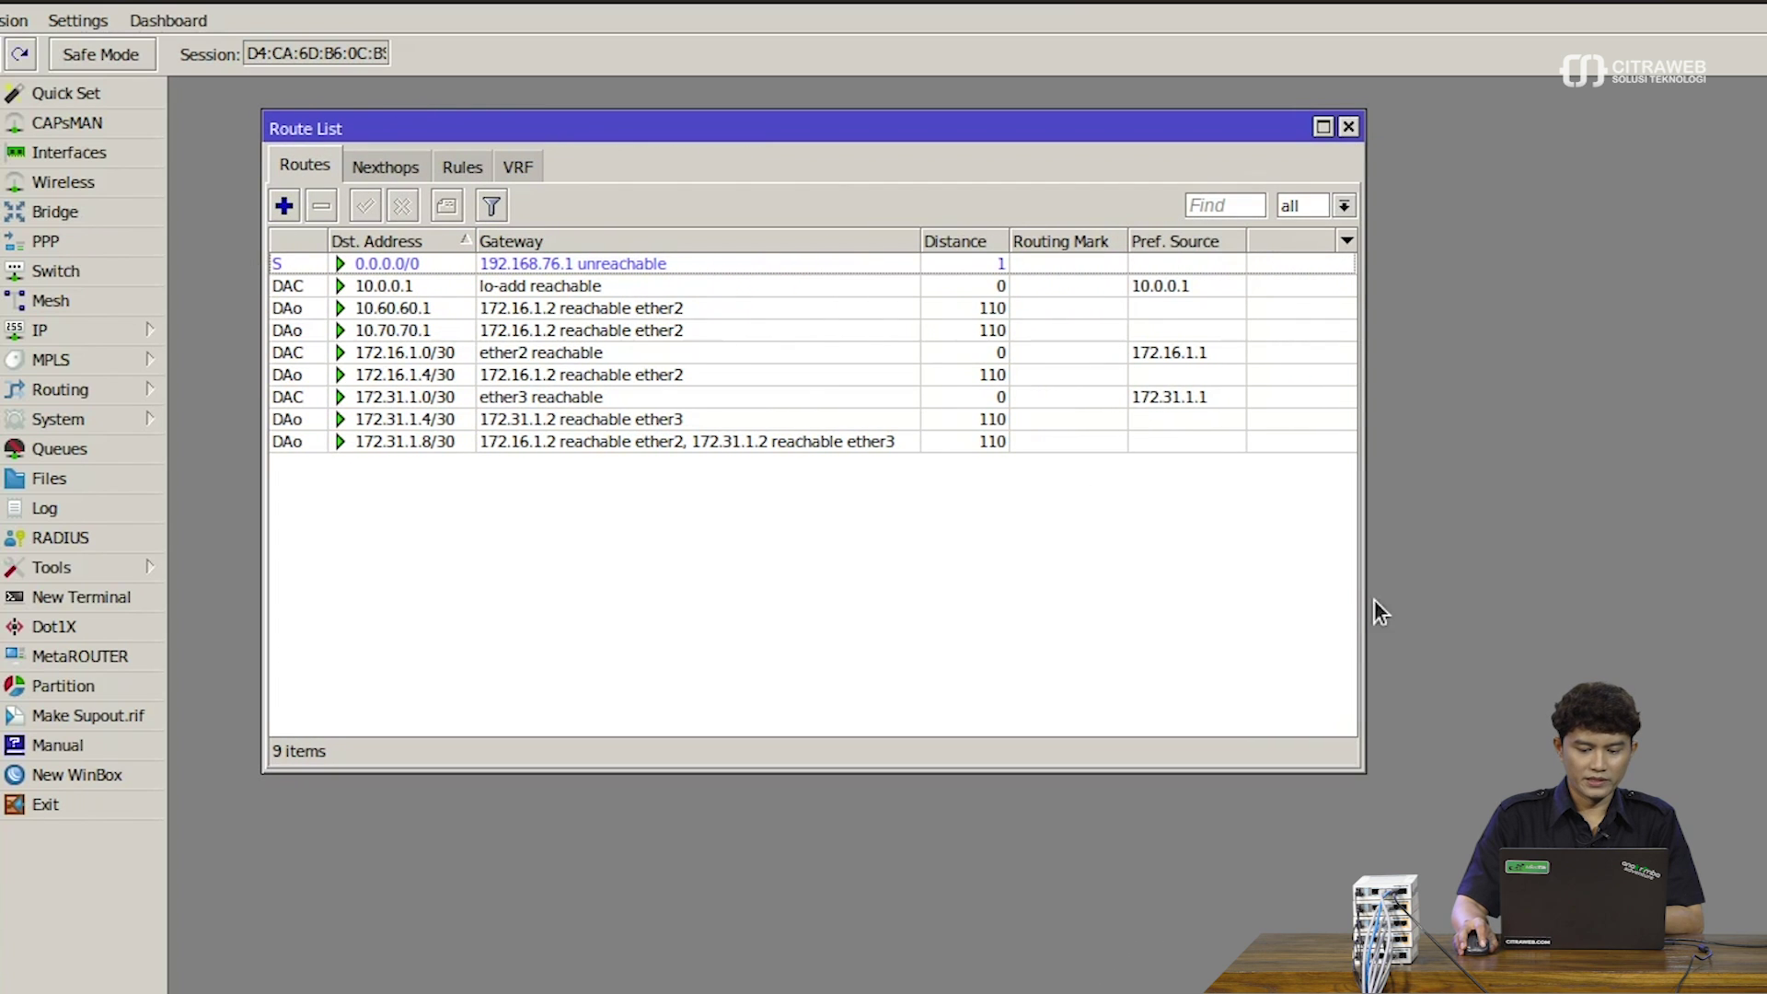
- Enlarge the Route List window and delete the unreachable static default route 0.0.0.0/0
{"action": "left_click_drag", "start_coordinate": [1359, 597], "coordinate": [1766, 596]}
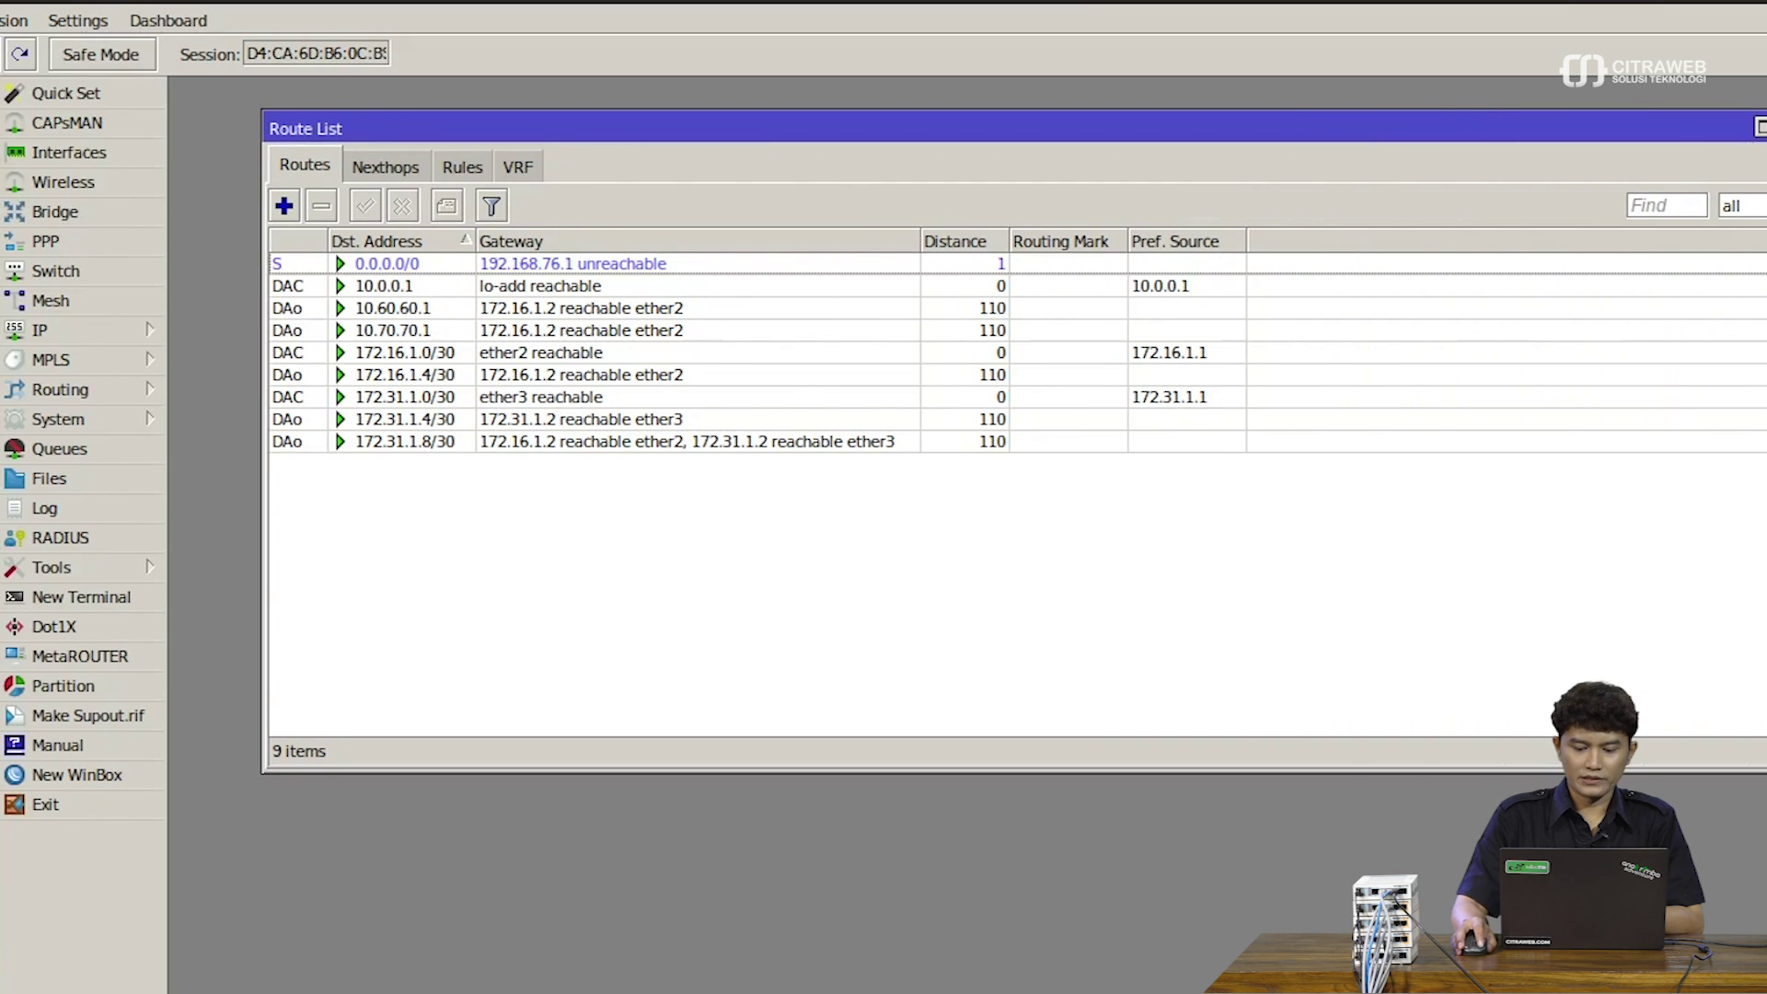
{"action": "left_click_drag", "start_coordinate": [1766, 773], "coordinate": [1766, 819]}
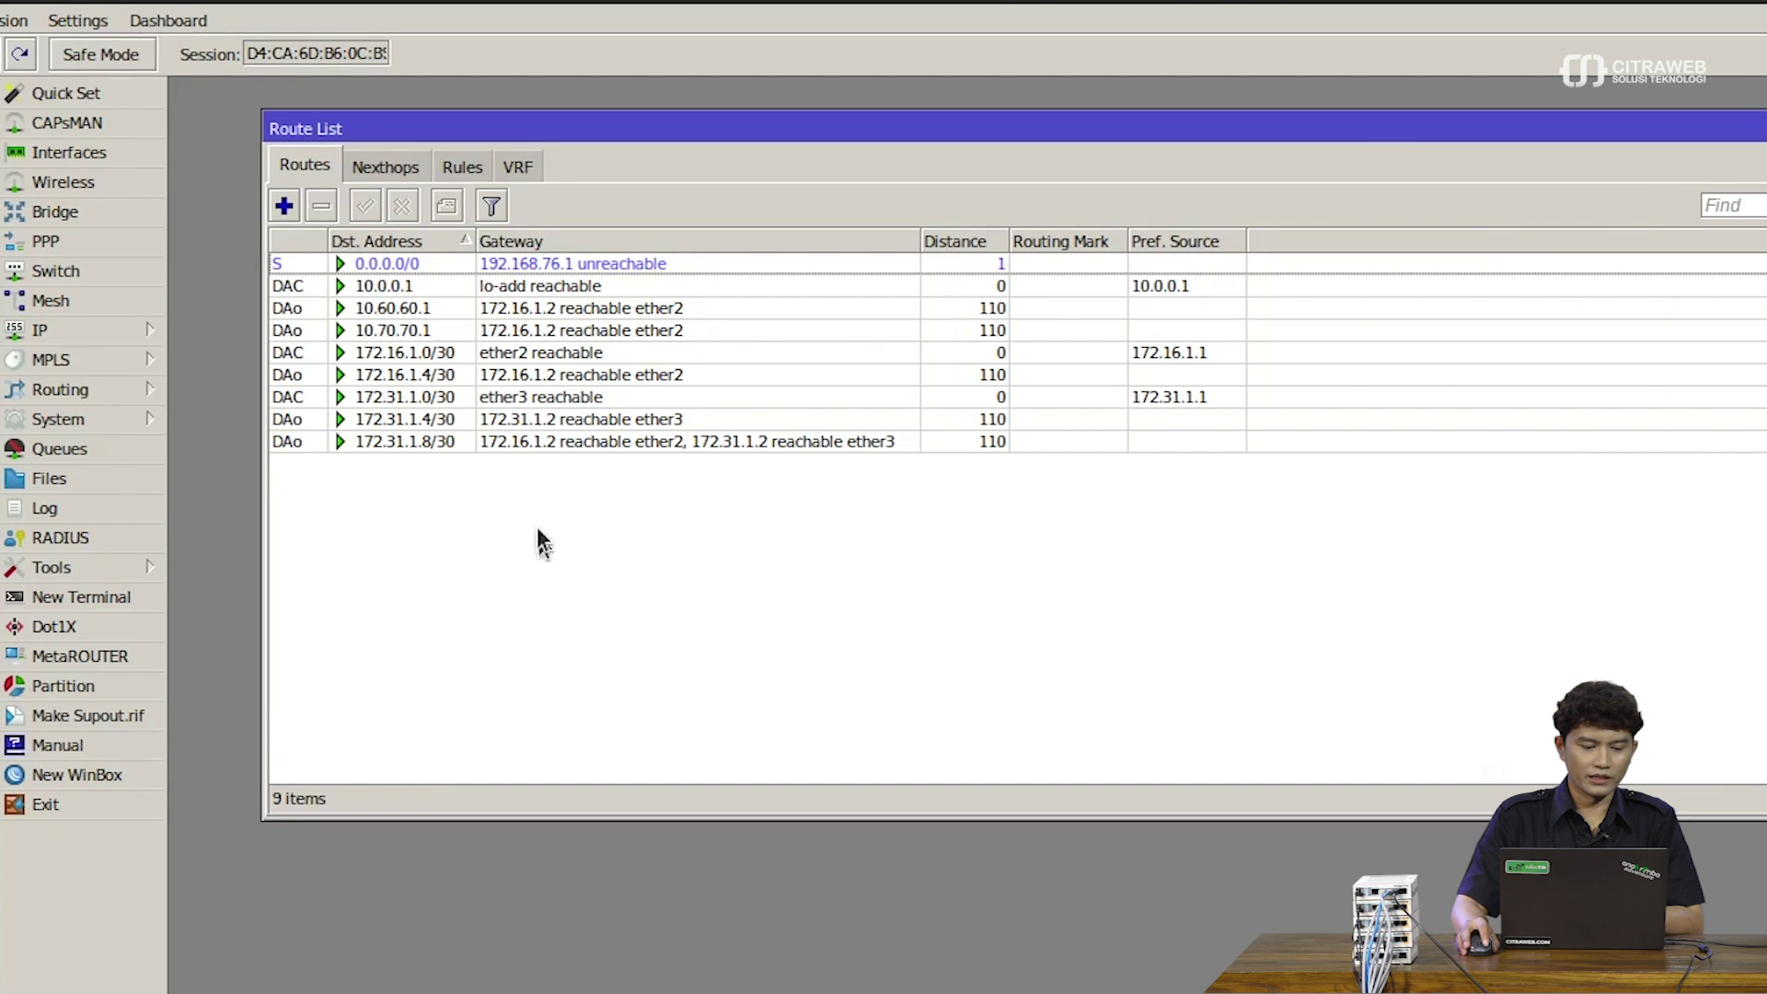
{"action": "left_click", "coordinate": [439, 262]}
{"action": "left_click", "coordinate": [318, 207]}
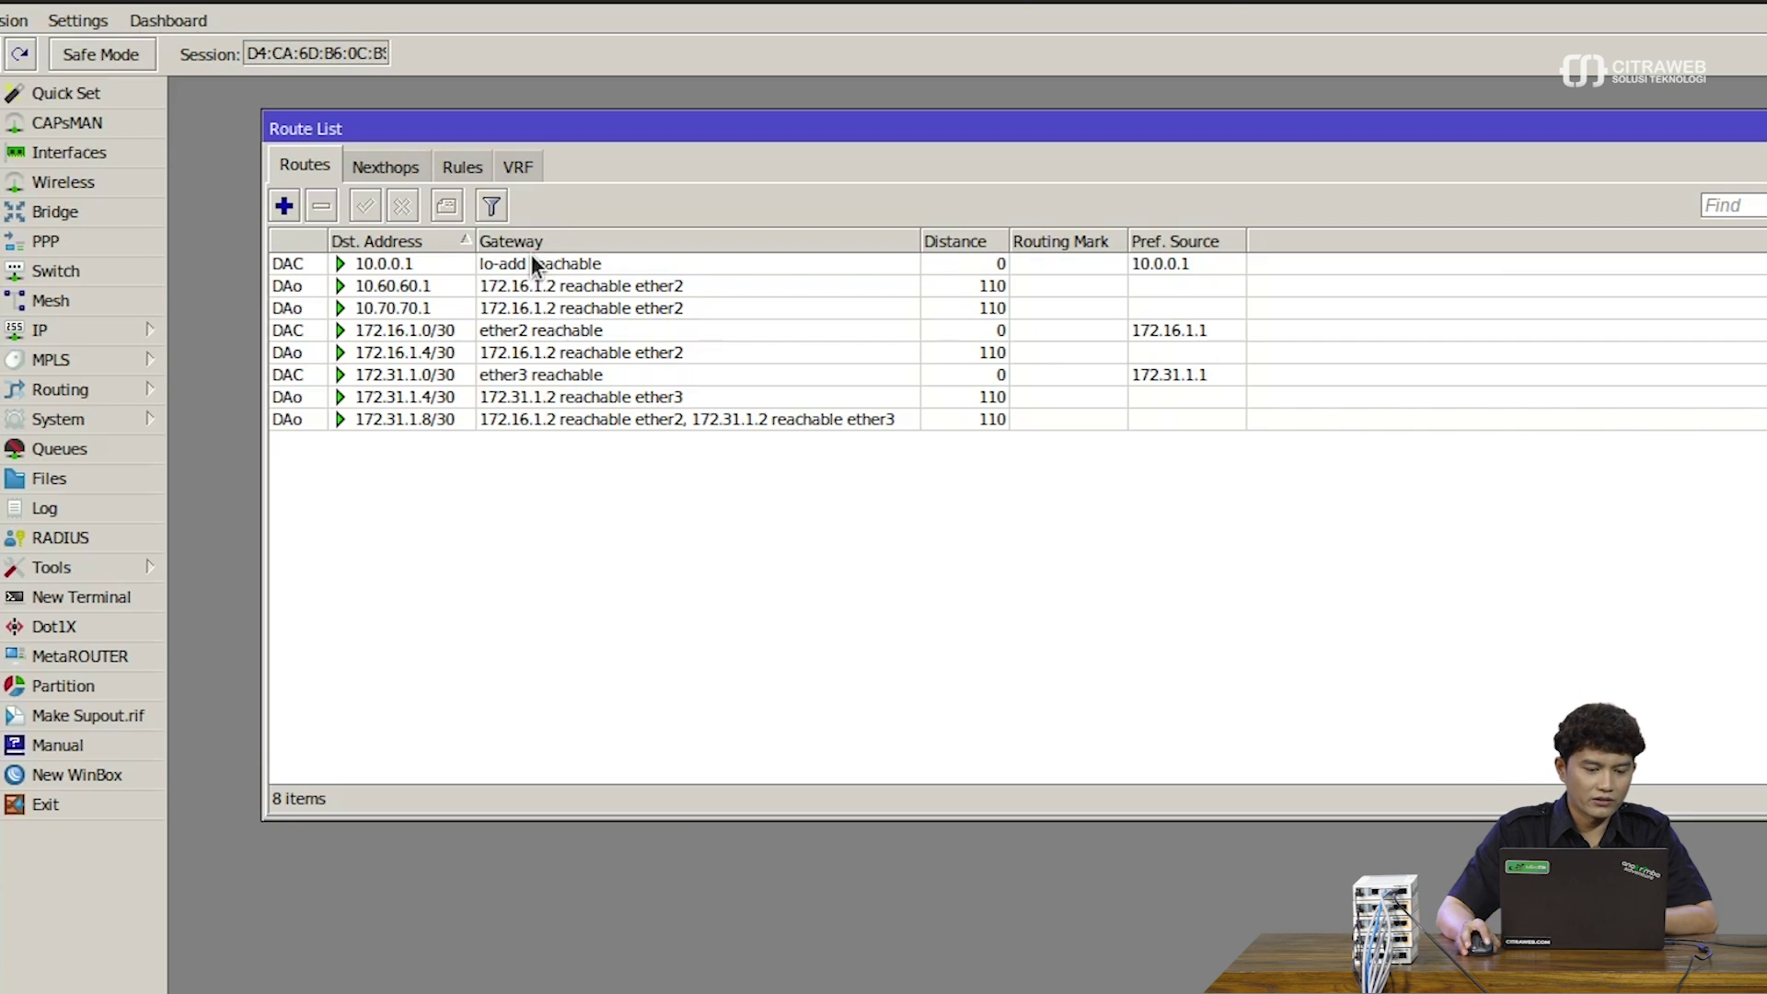
- Reposition the Route List window and highlight the routes to 10.60.60.1 and 10.70.70.1 to inspect their gateways
{"action": "left_click_drag", "start_coordinate": [584, 126], "coordinate": [543, 118]}
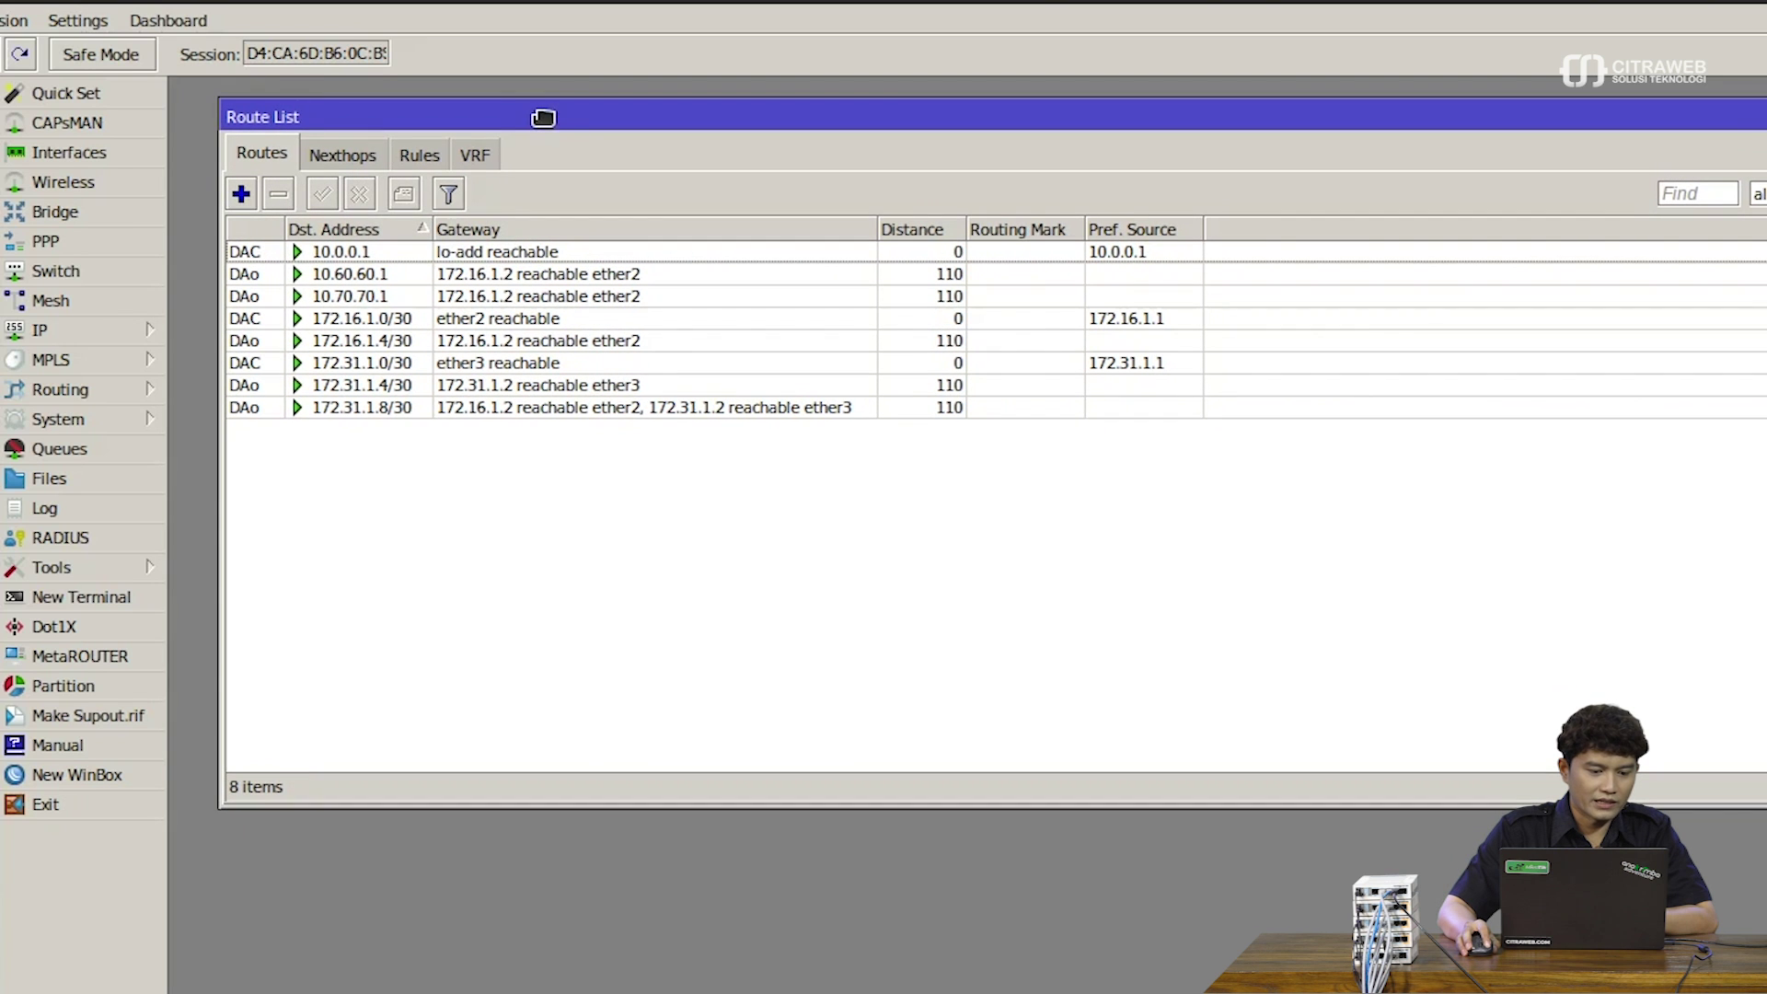
{"action": "mouse_move", "coordinate": [261, 274]}
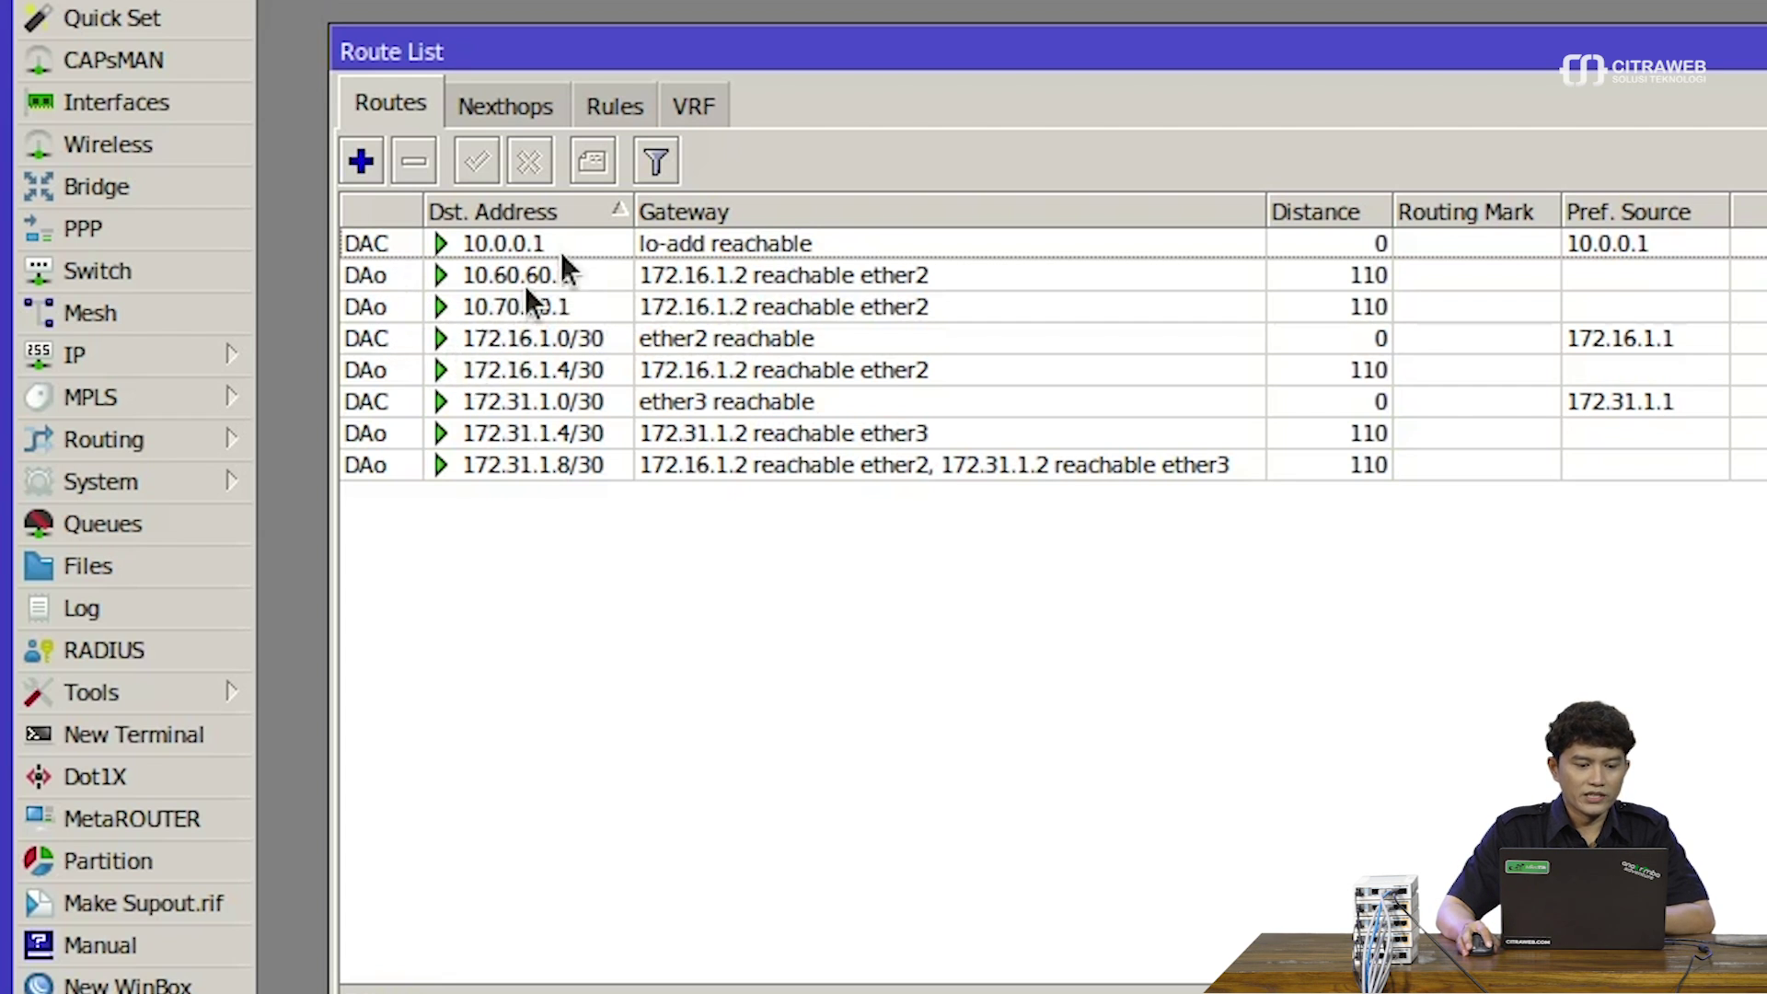
{"action": "left_click_drag", "start_coordinate": [698, 46], "coordinate": [670, 37]}
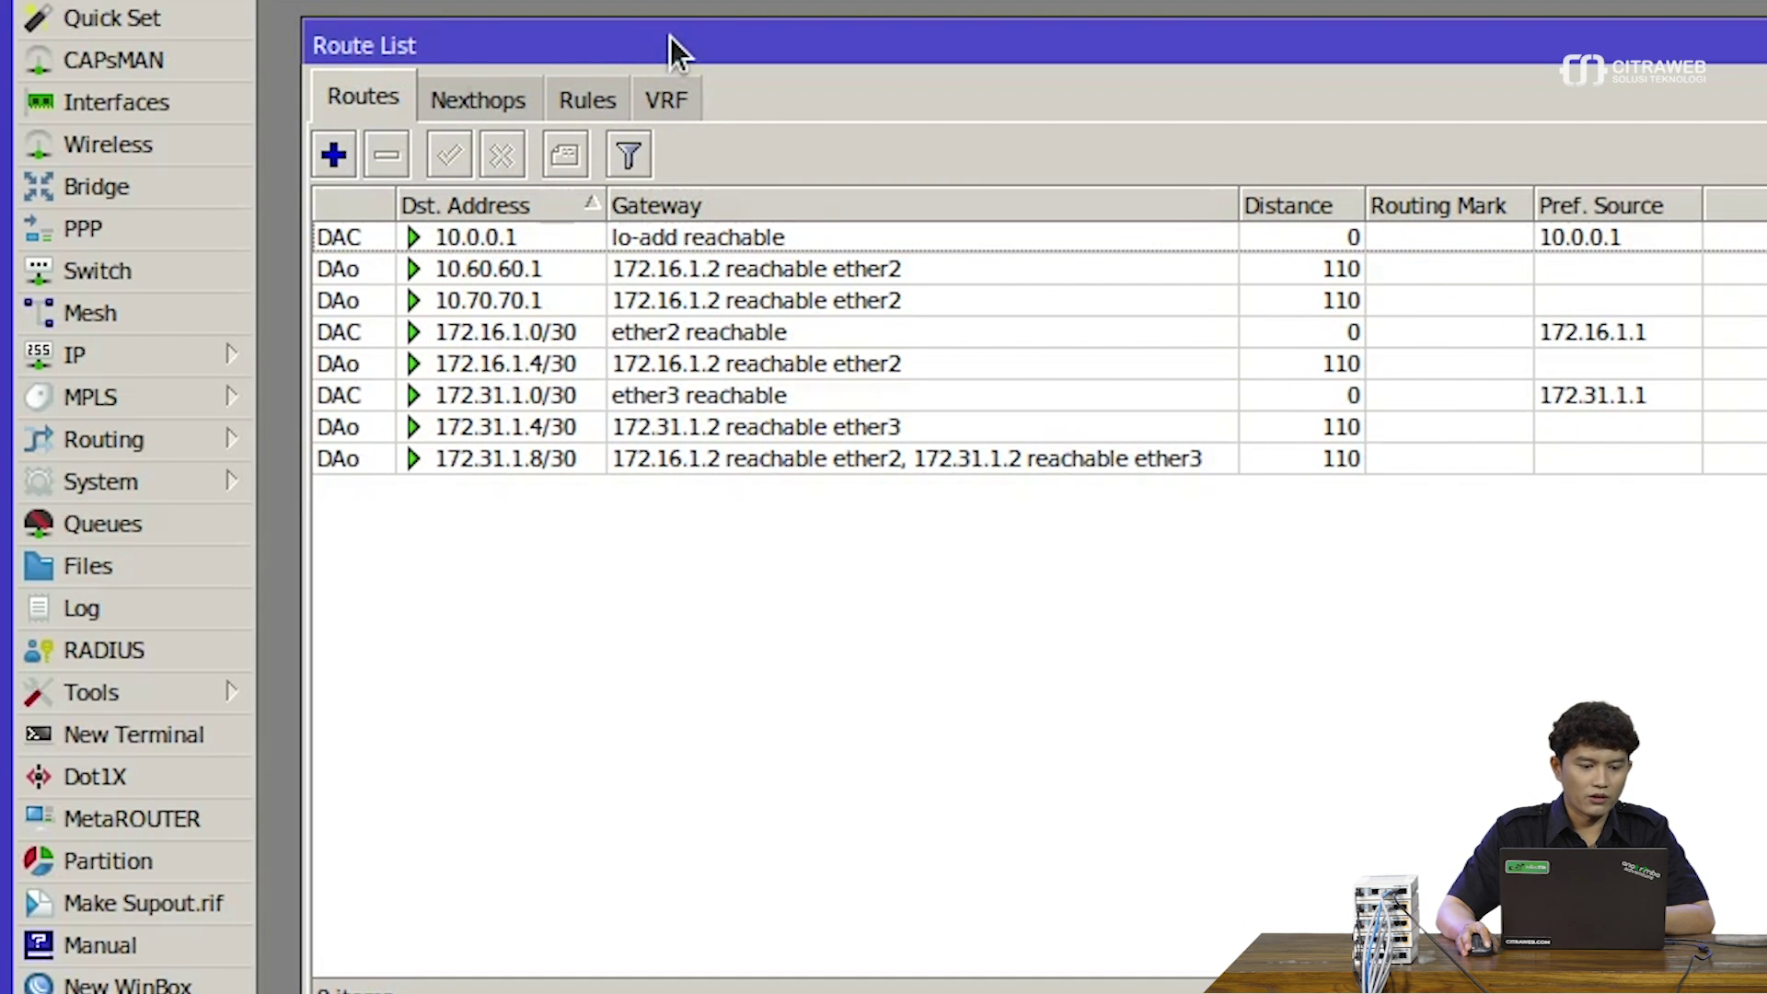
{"action": "left_click", "coordinate": [551, 269]}
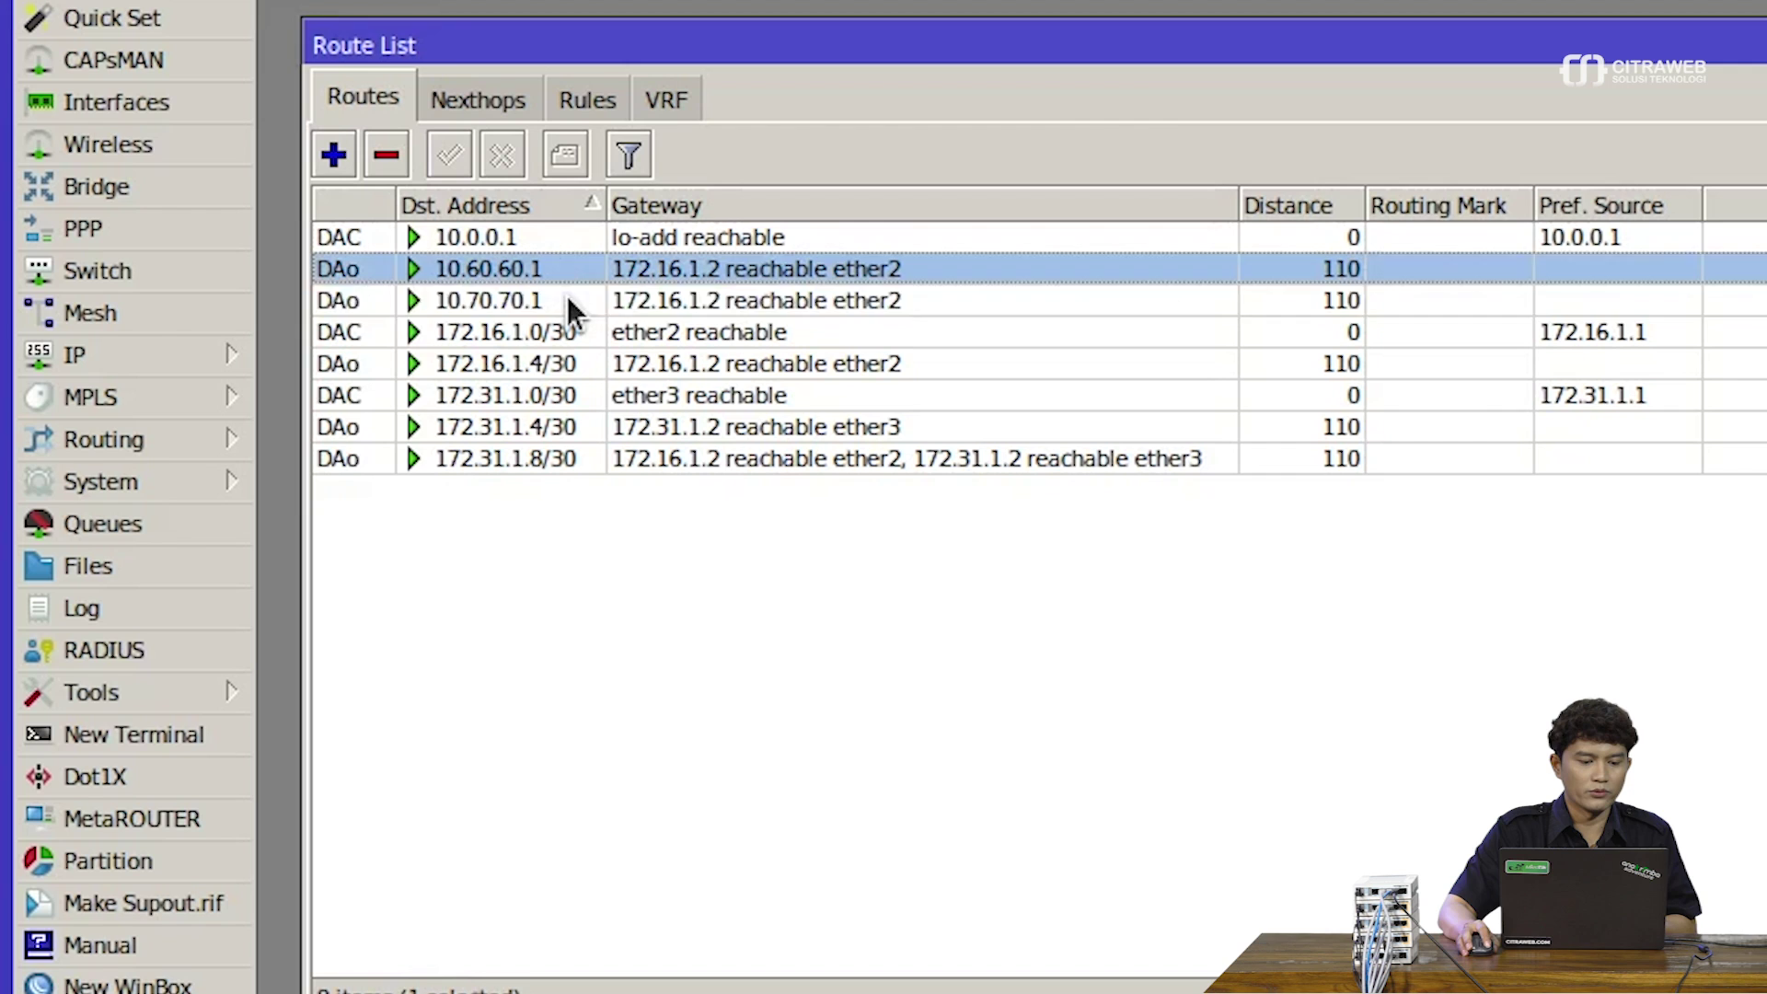
{"action": "left_click", "coordinate": [565, 292], "text": "ctrl"}
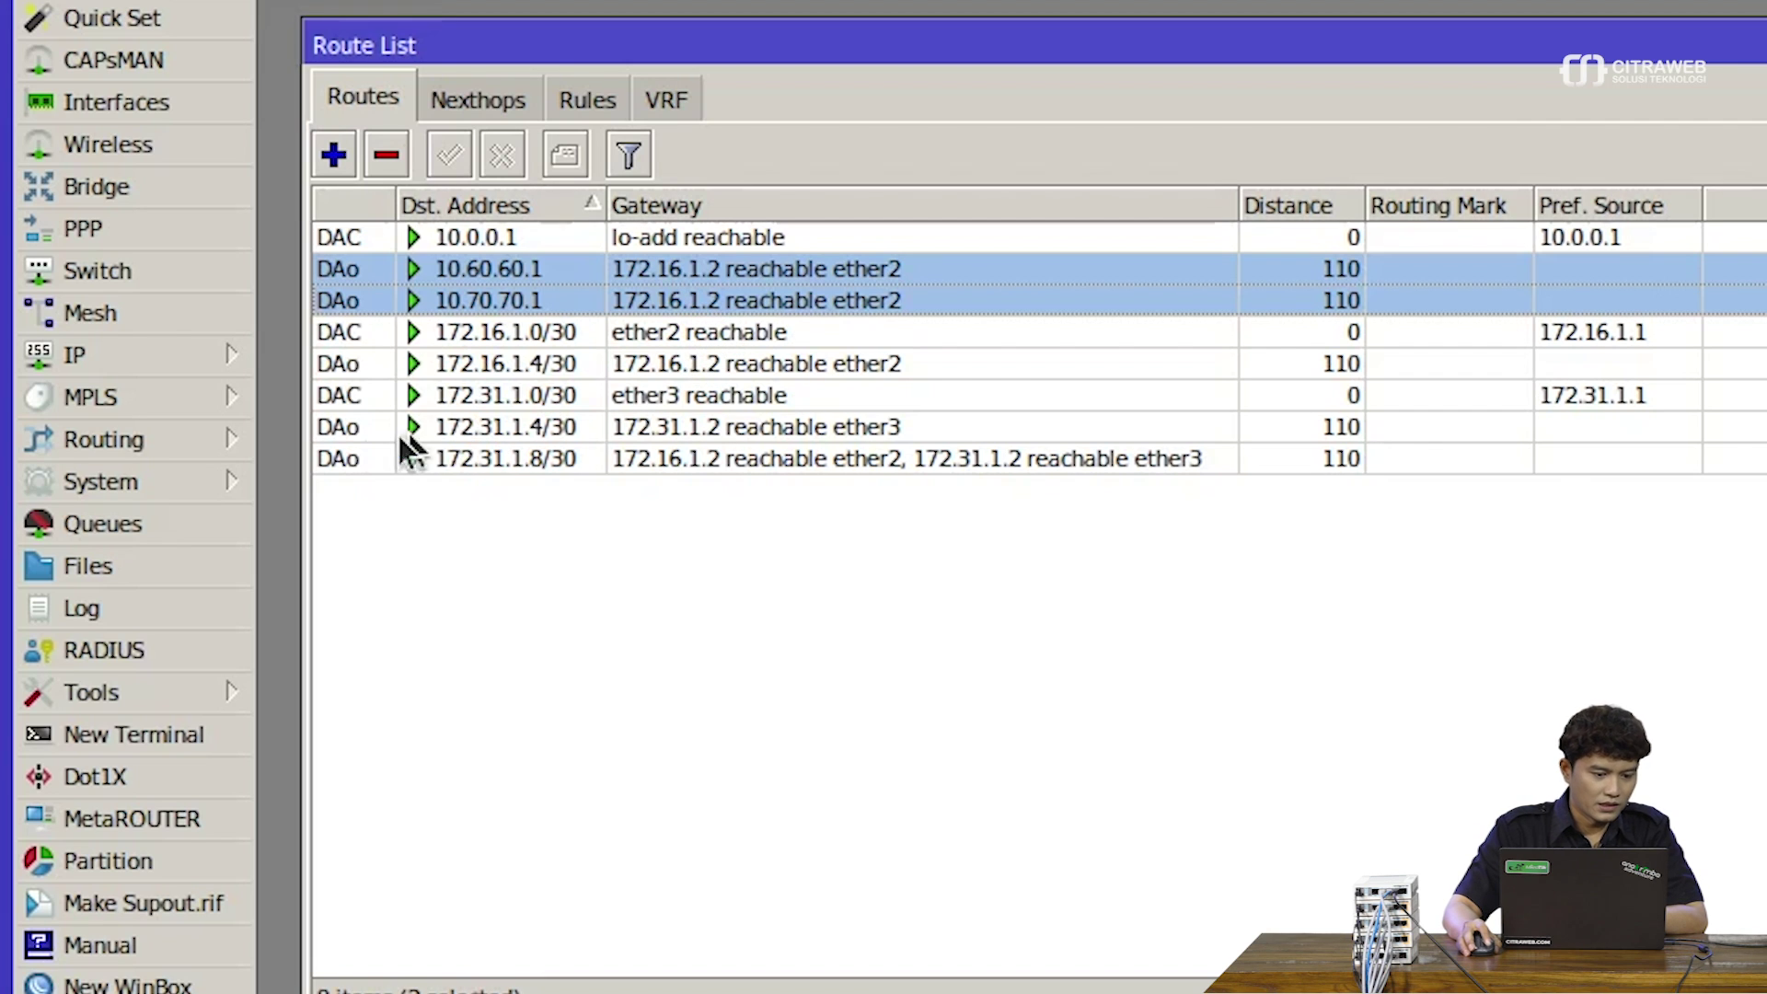
- Open the OSPF settings and place the widened OSPF window below the route entries so both lists are visible
{"action": "left_click", "coordinate": [218, 440]}
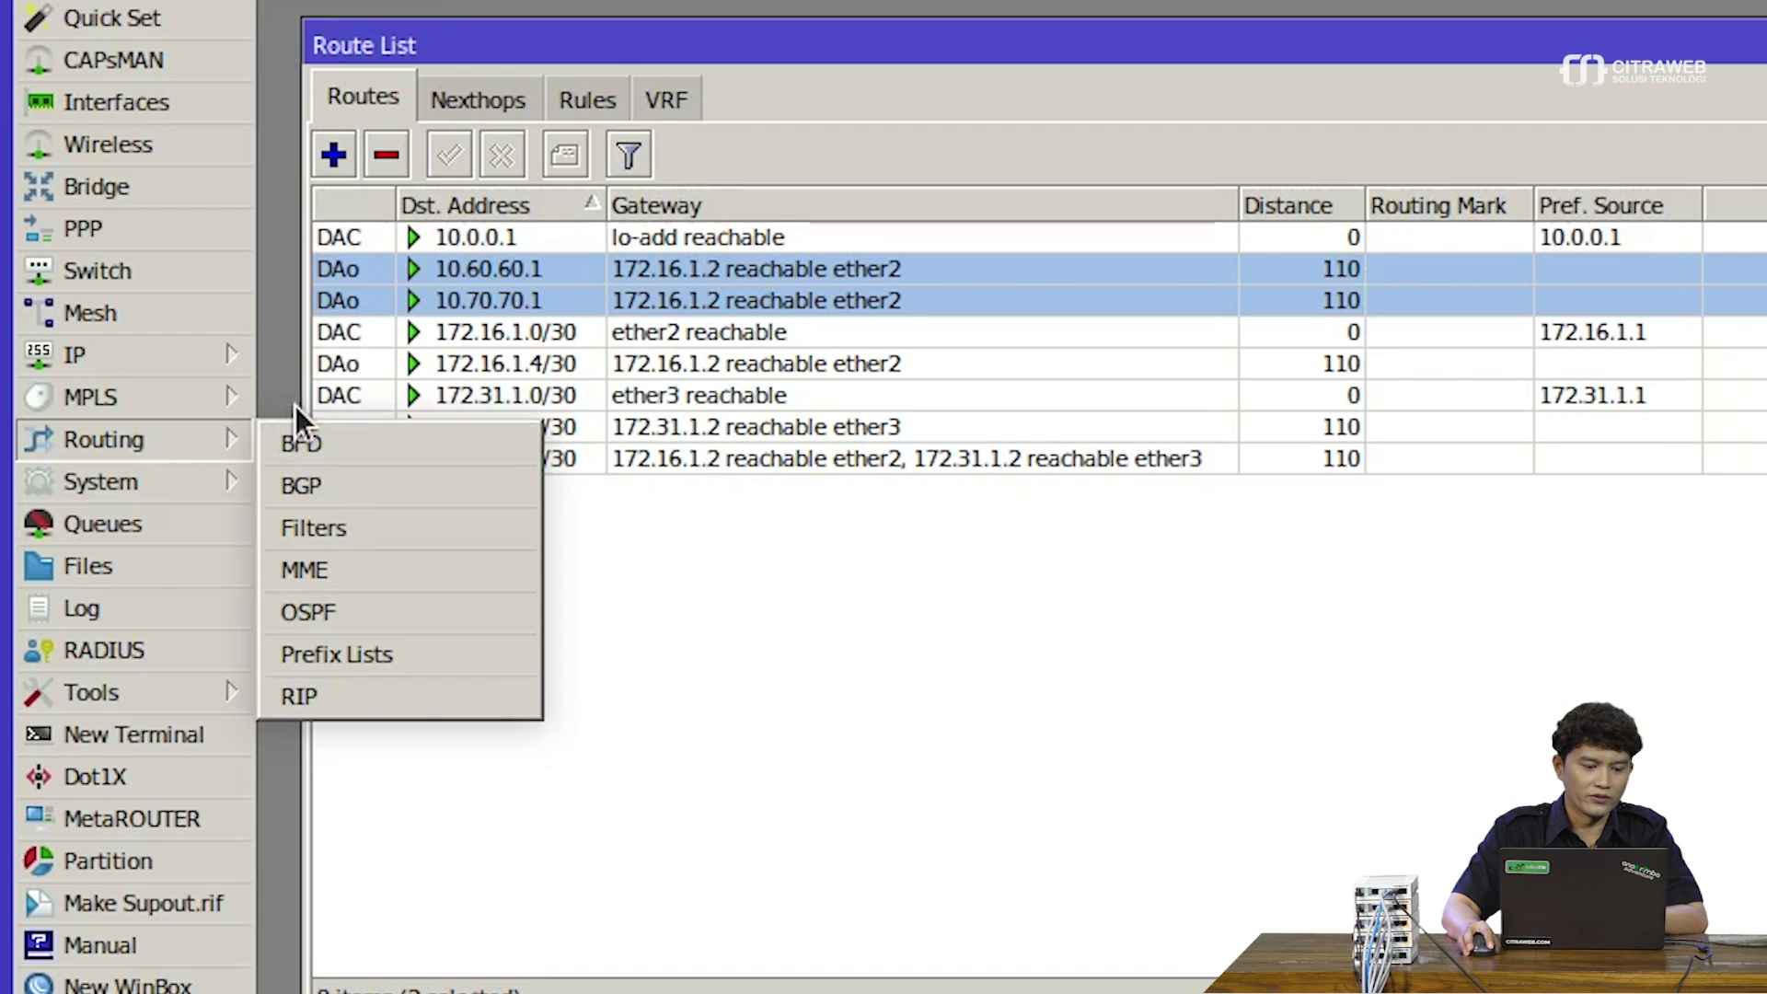
{"action": "left_click", "coordinate": [341, 613]}
{"action": "left_click_drag", "start_coordinate": [809, 171], "coordinate": [590, 525]}
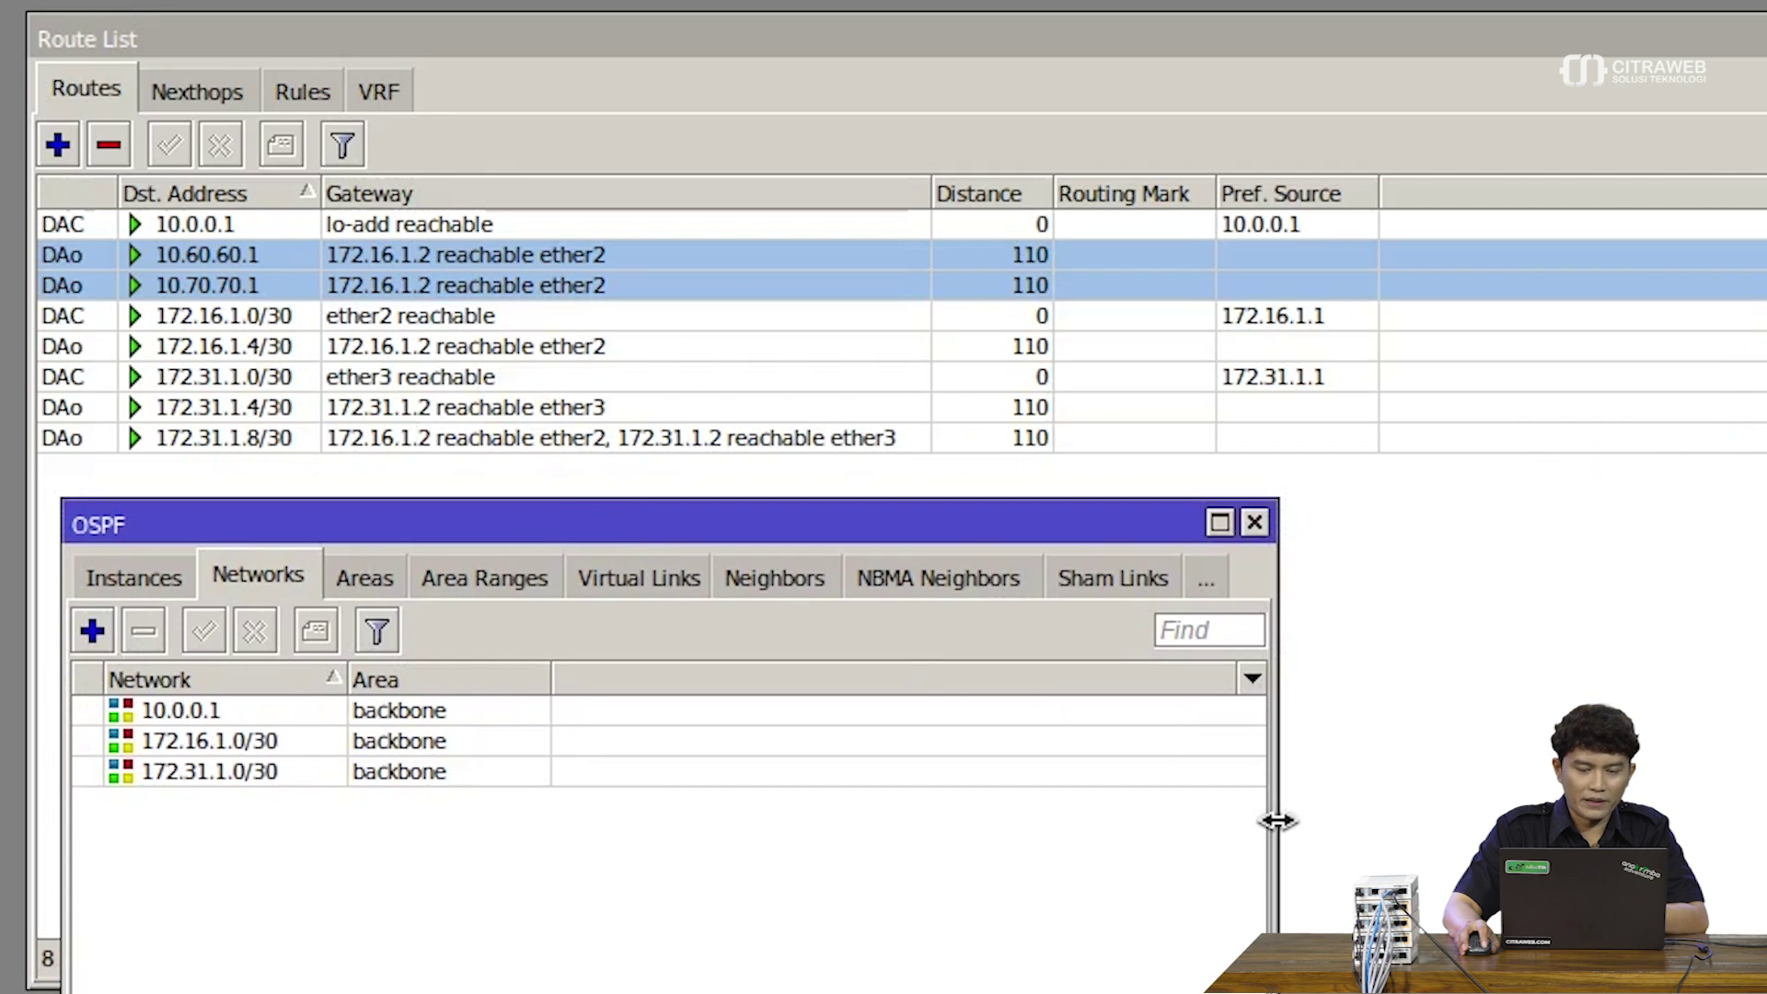
{"action": "left_click", "coordinate": [1313, 832]}
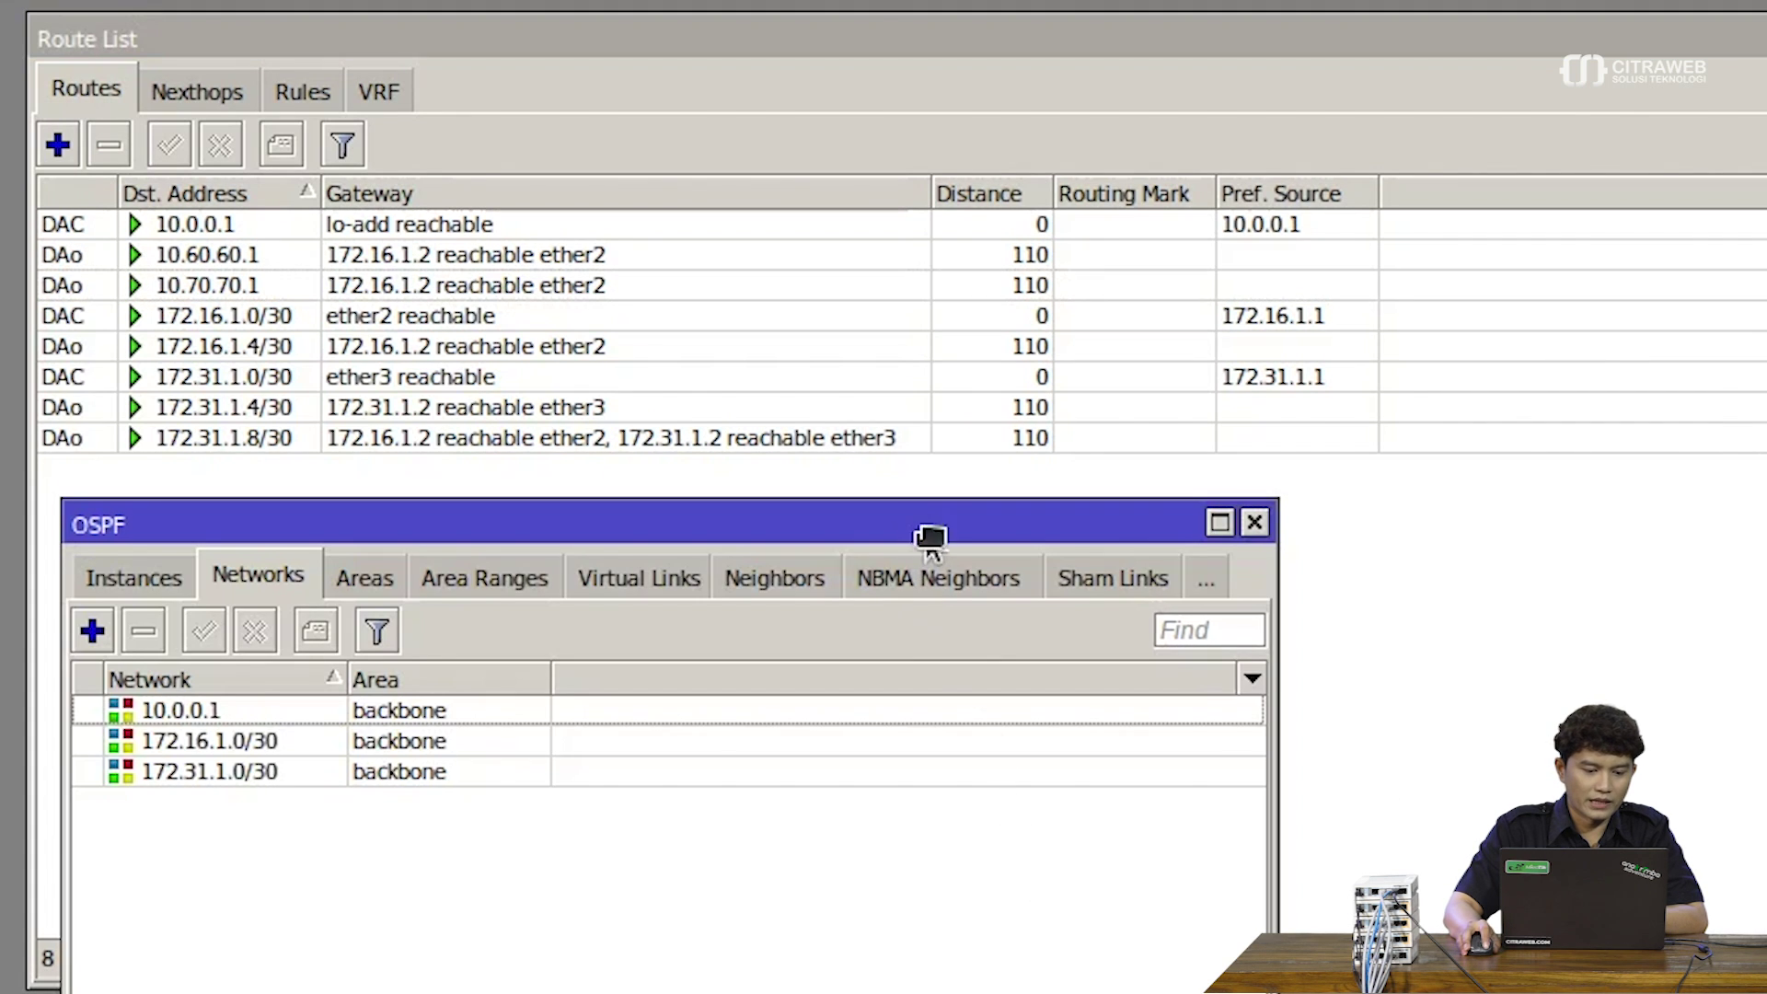
{"action": "left_click_drag", "start_coordinate": [924, 531], "coordinate": [902, 515]}
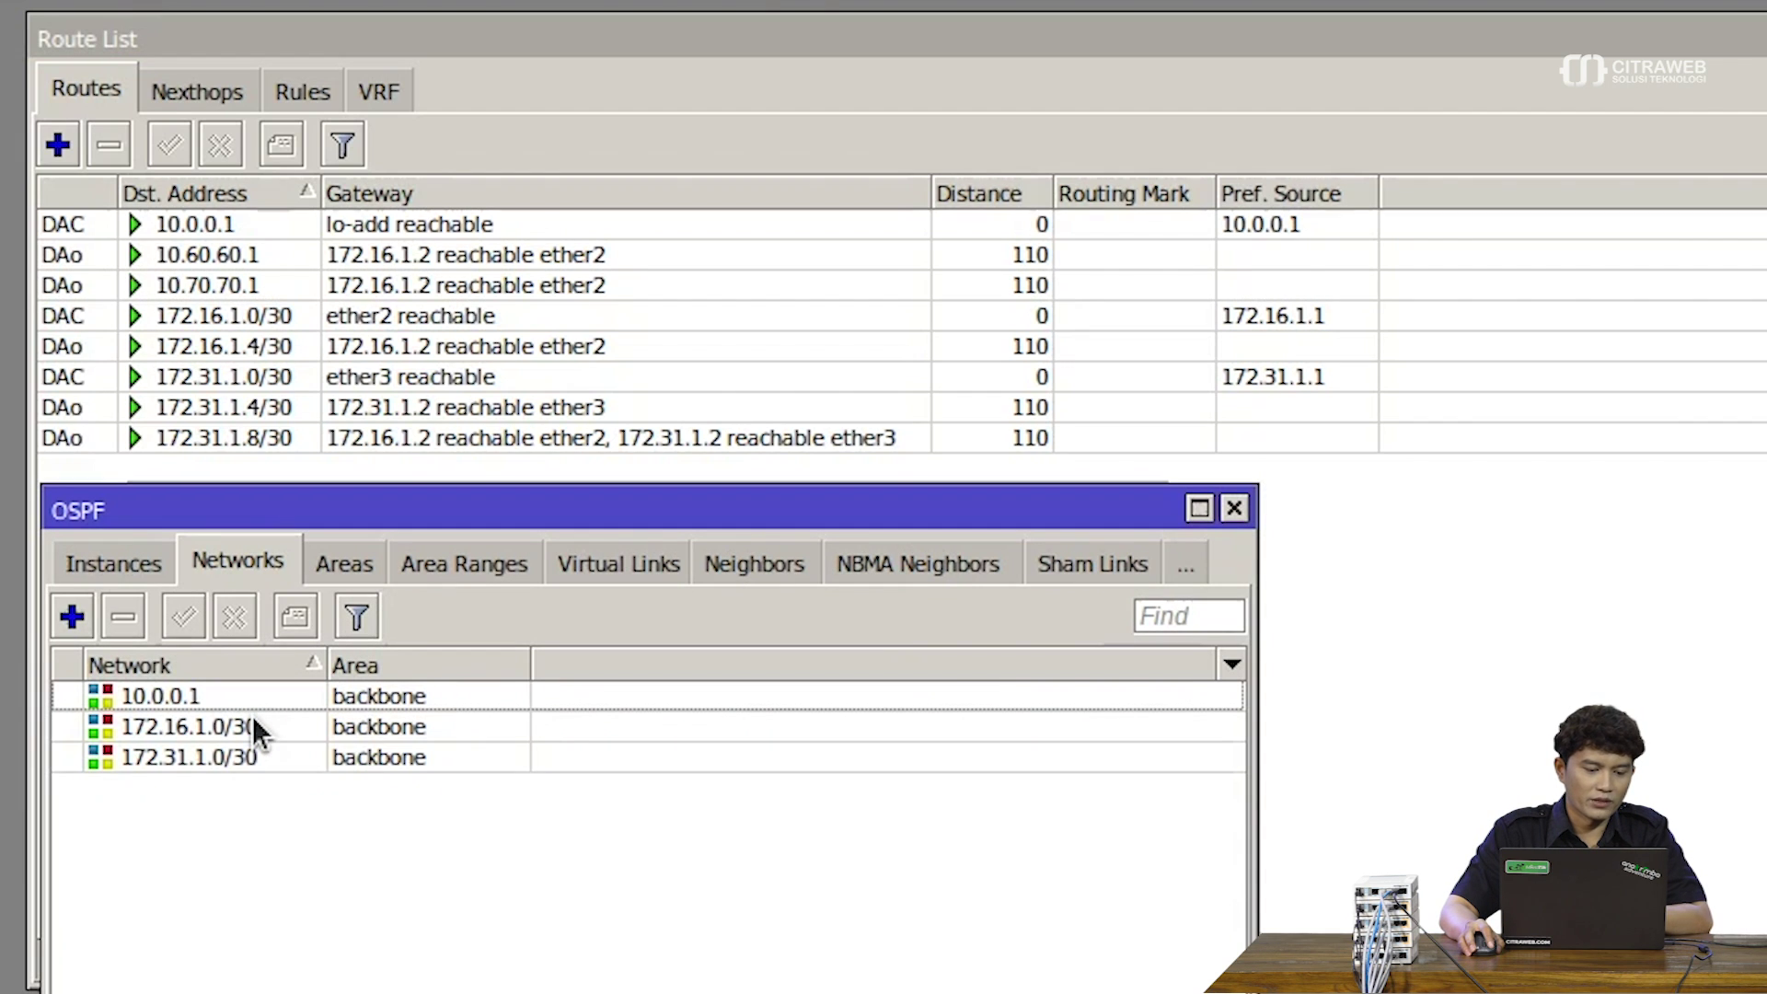
{"action": "mouse_move", "coordinate": [253, 720]}
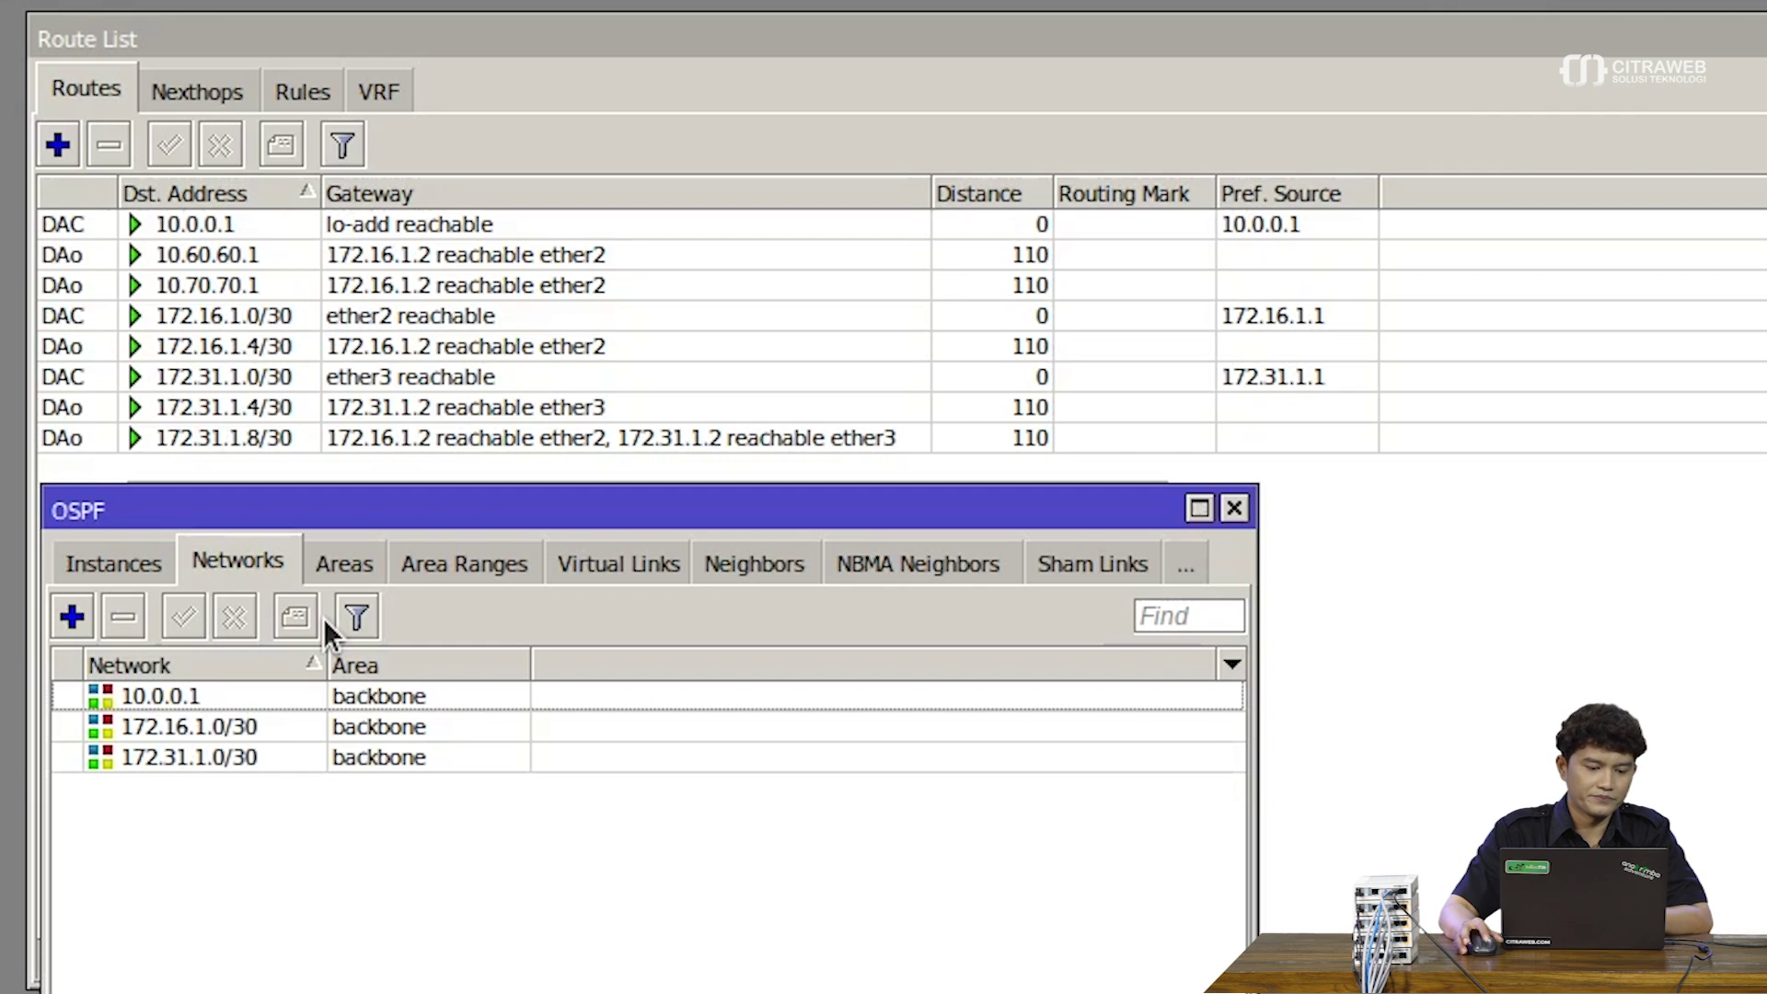
{"action": "left_click_drag", "start_coordinate": [520, 518], "coordinate": [501, 509]}
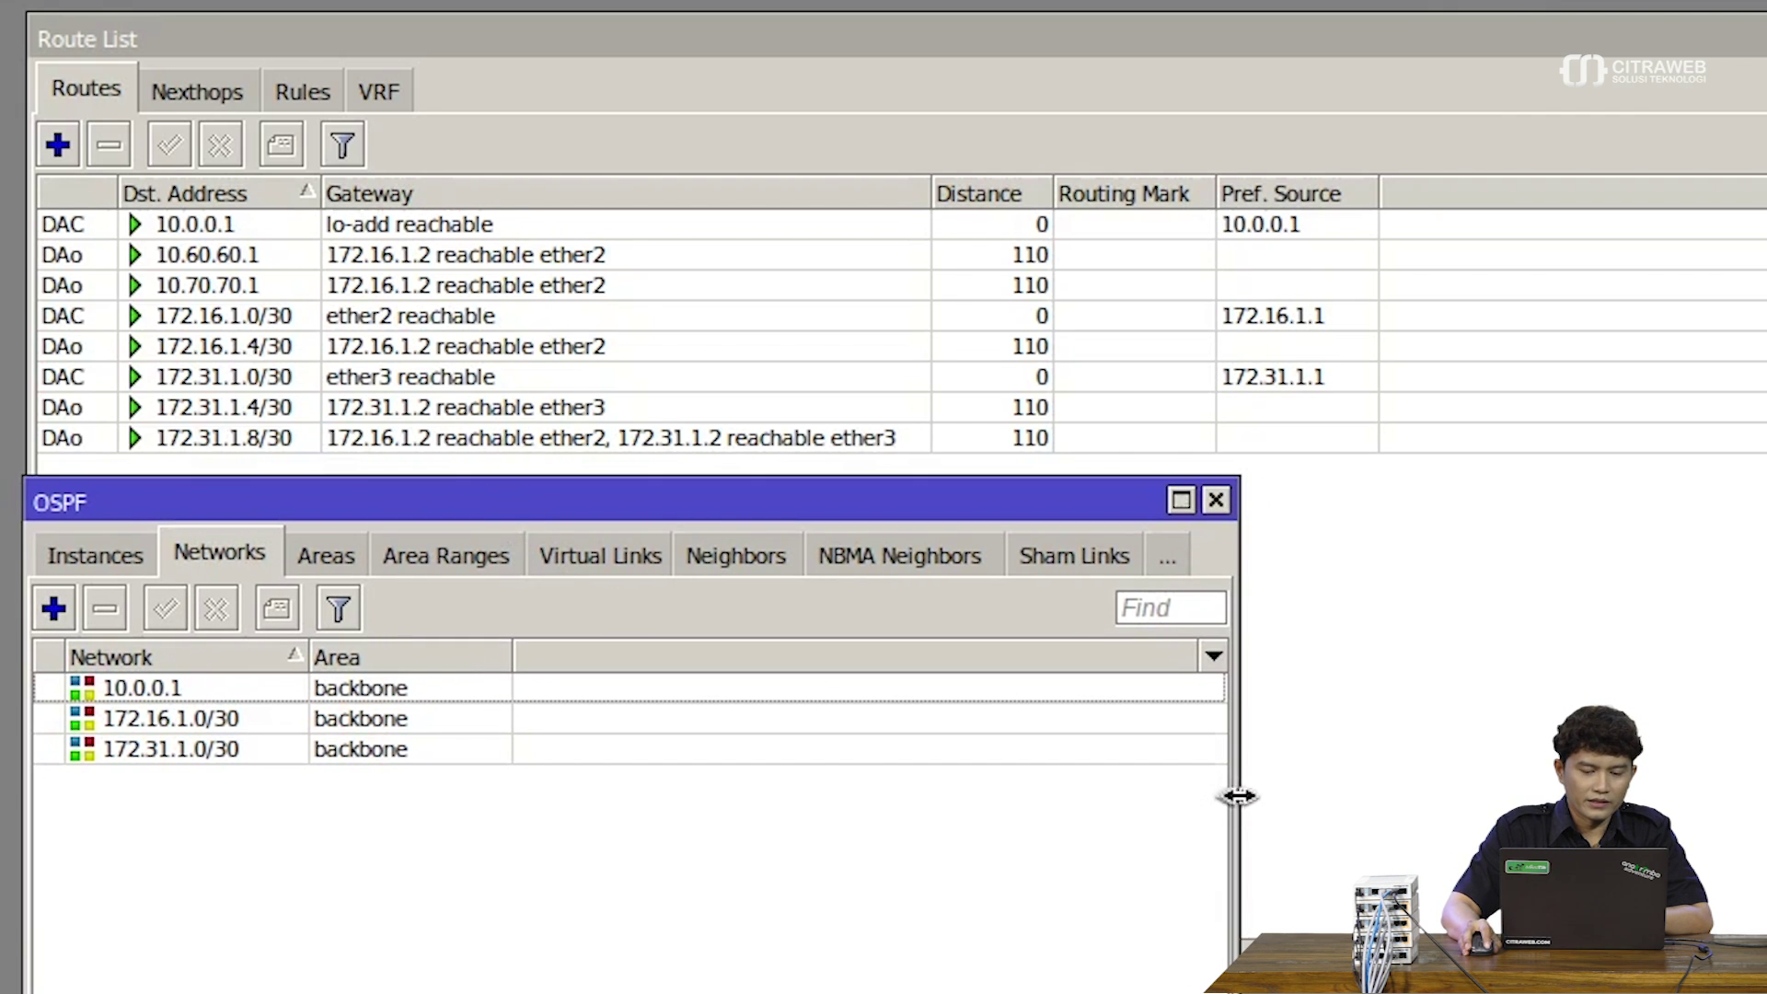
{"action": "left_click_drag", "start_coordinate": [1238, 796], "coordinate": [1766, 796]}
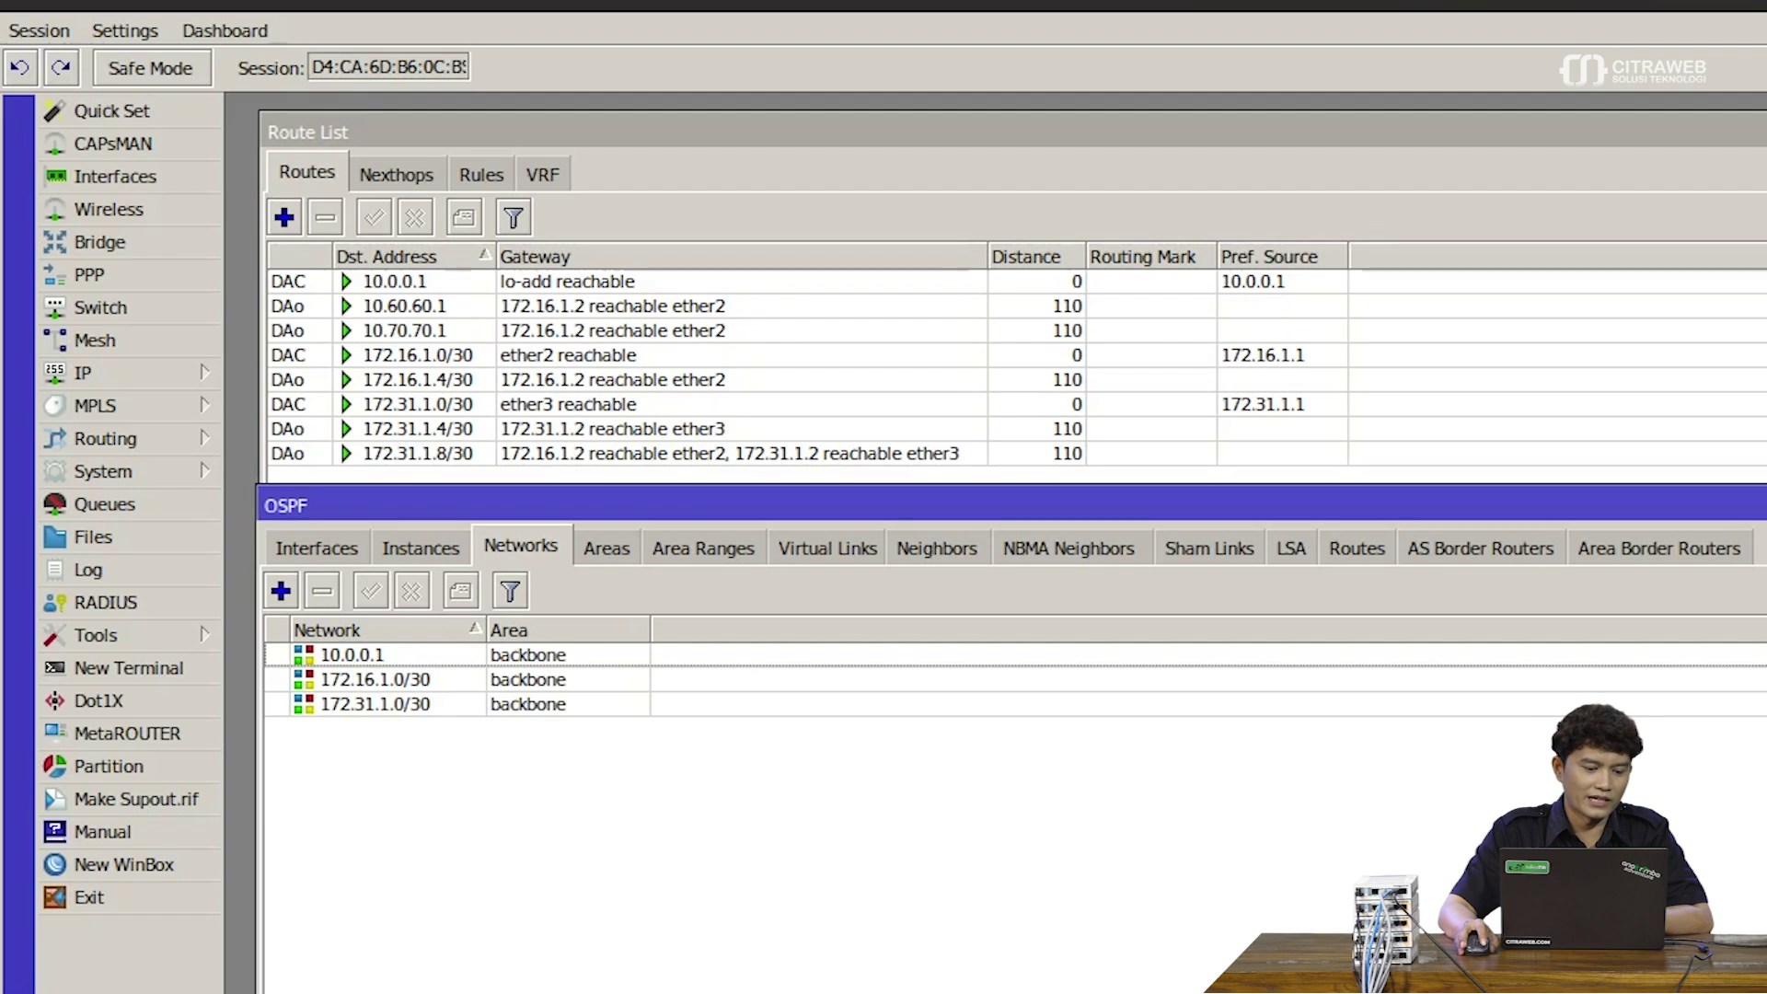
- Display the OSPF interfaces and compare them with the routes to 10.60.60.1 and 10.70.70.1
{"action": "left_click", "coordinate": [316, 548]}
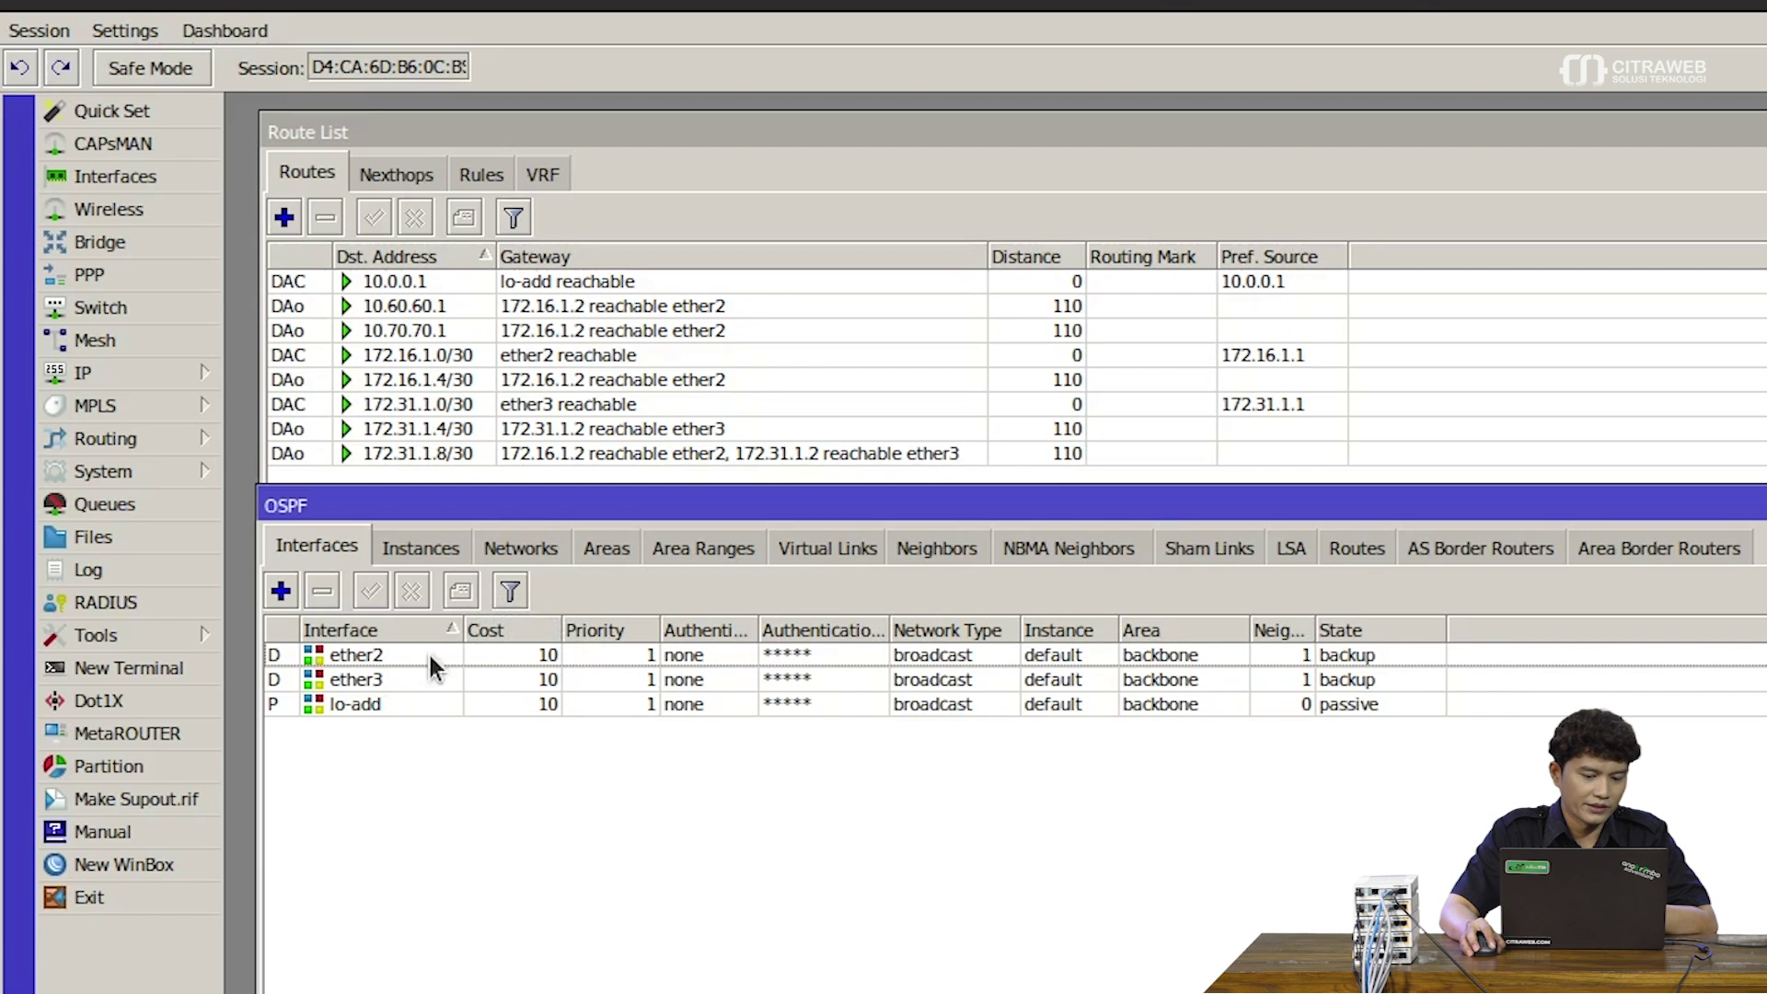
{"action": "left_click_drag", "start_coordinate": [672, 512], "coordinate": [685, 553]}
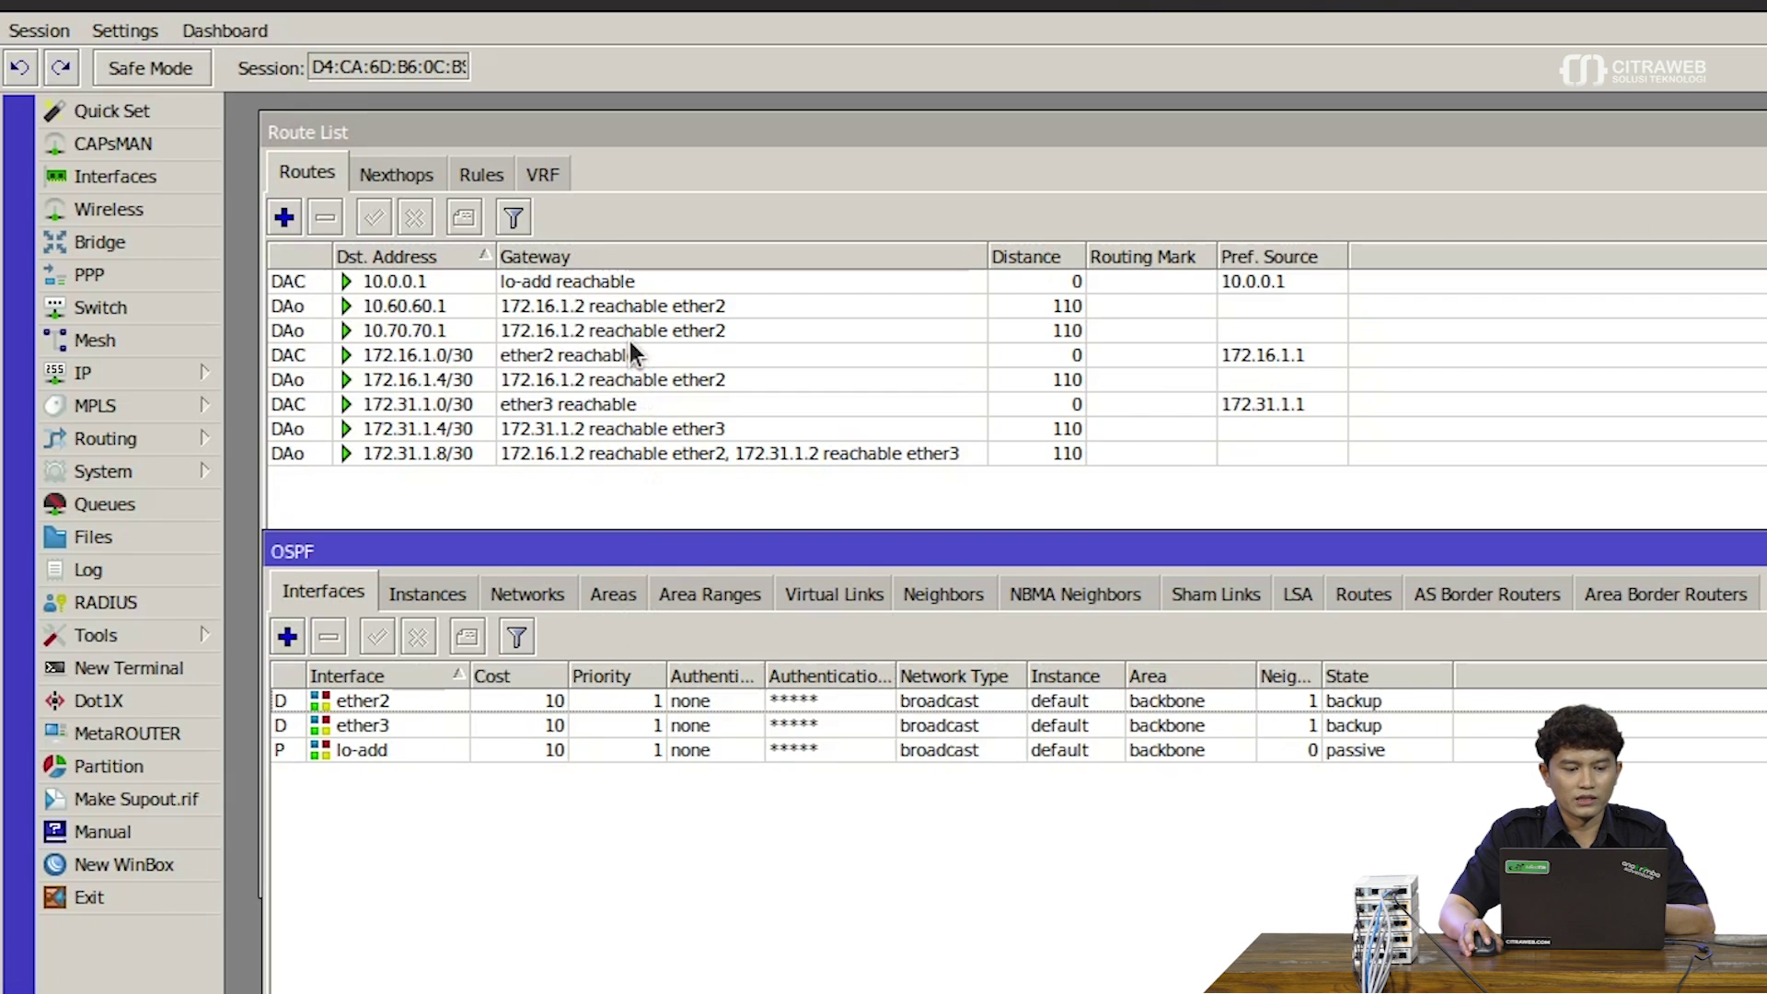
{"action": "left_click", "coordinate": [447, 303]}
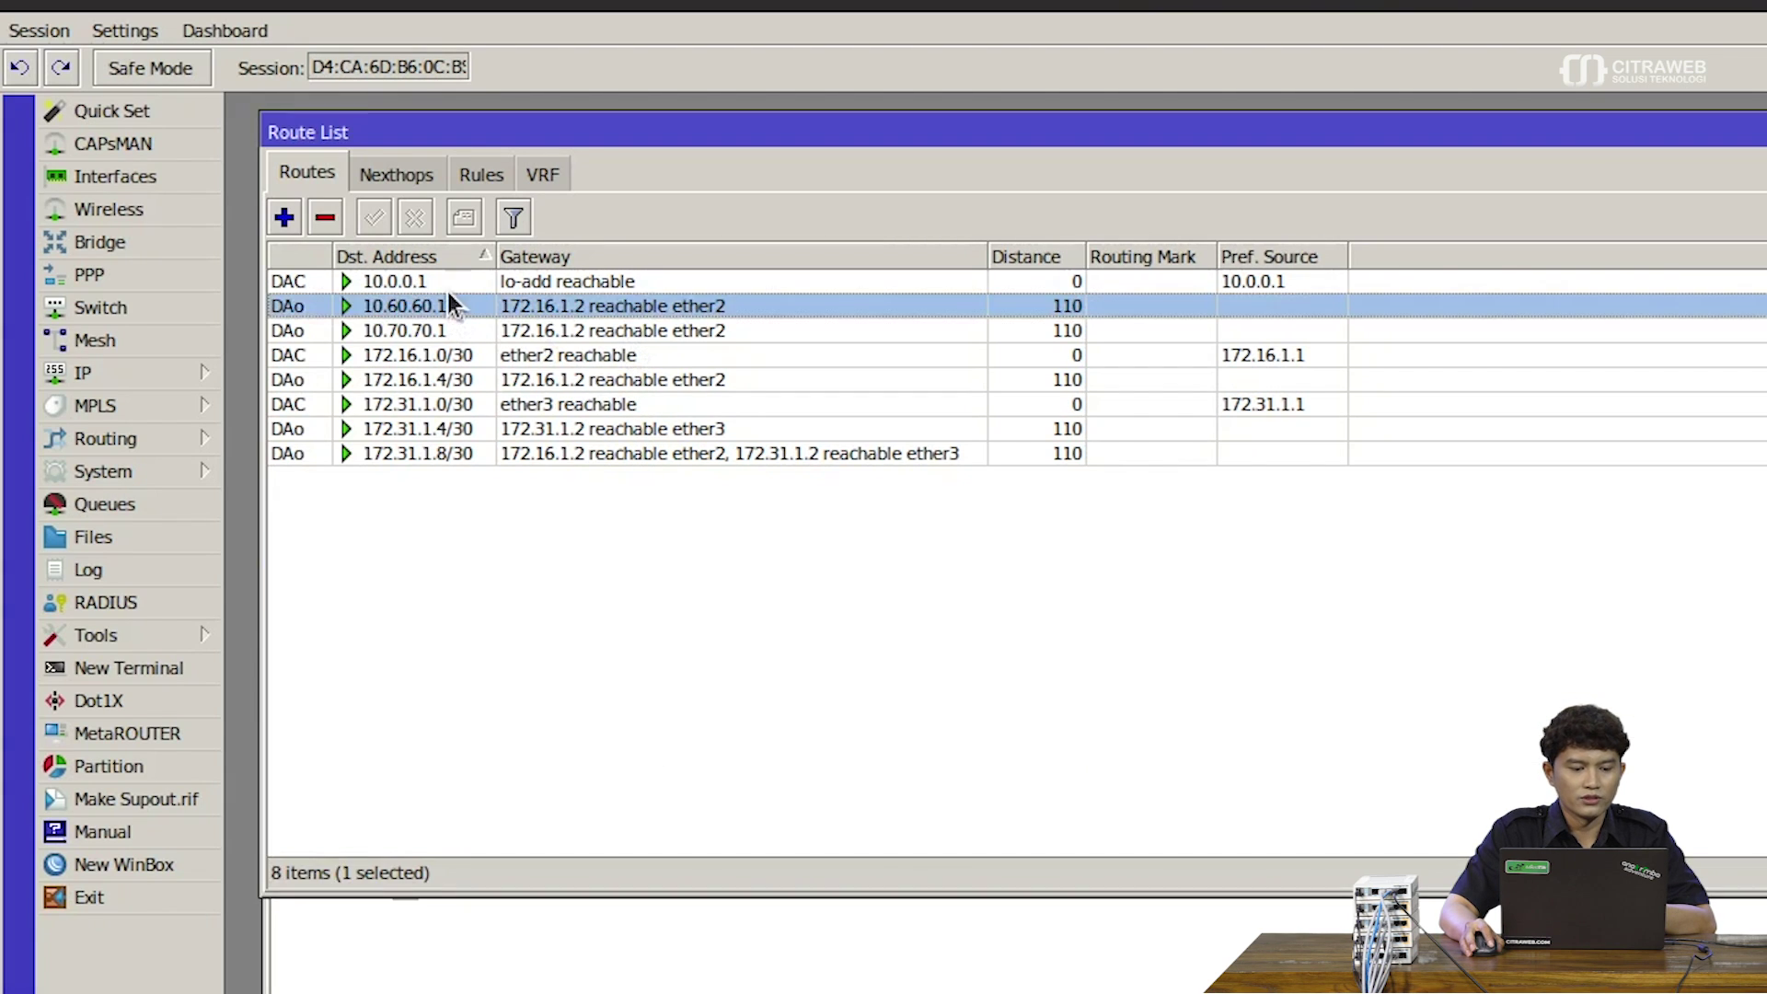
{"action": "left_click", "coordinate": [464, 327]}
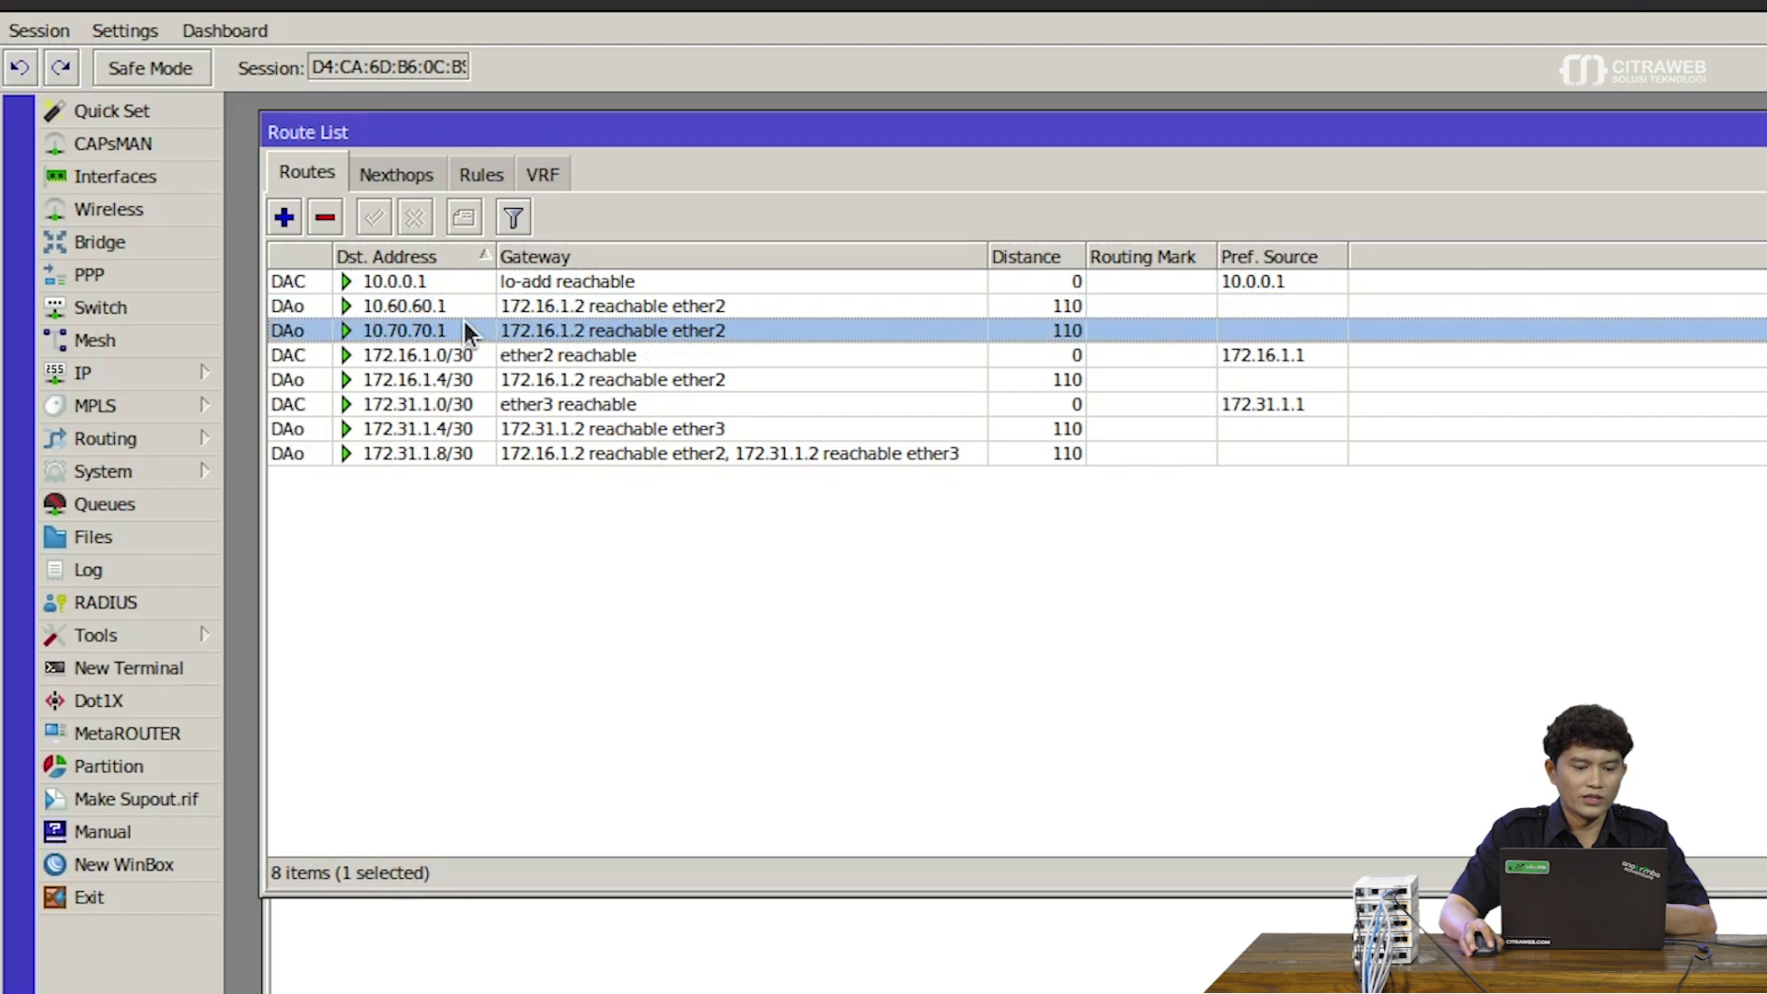
{"action": "left_click", "coordinate": [623, 982]}
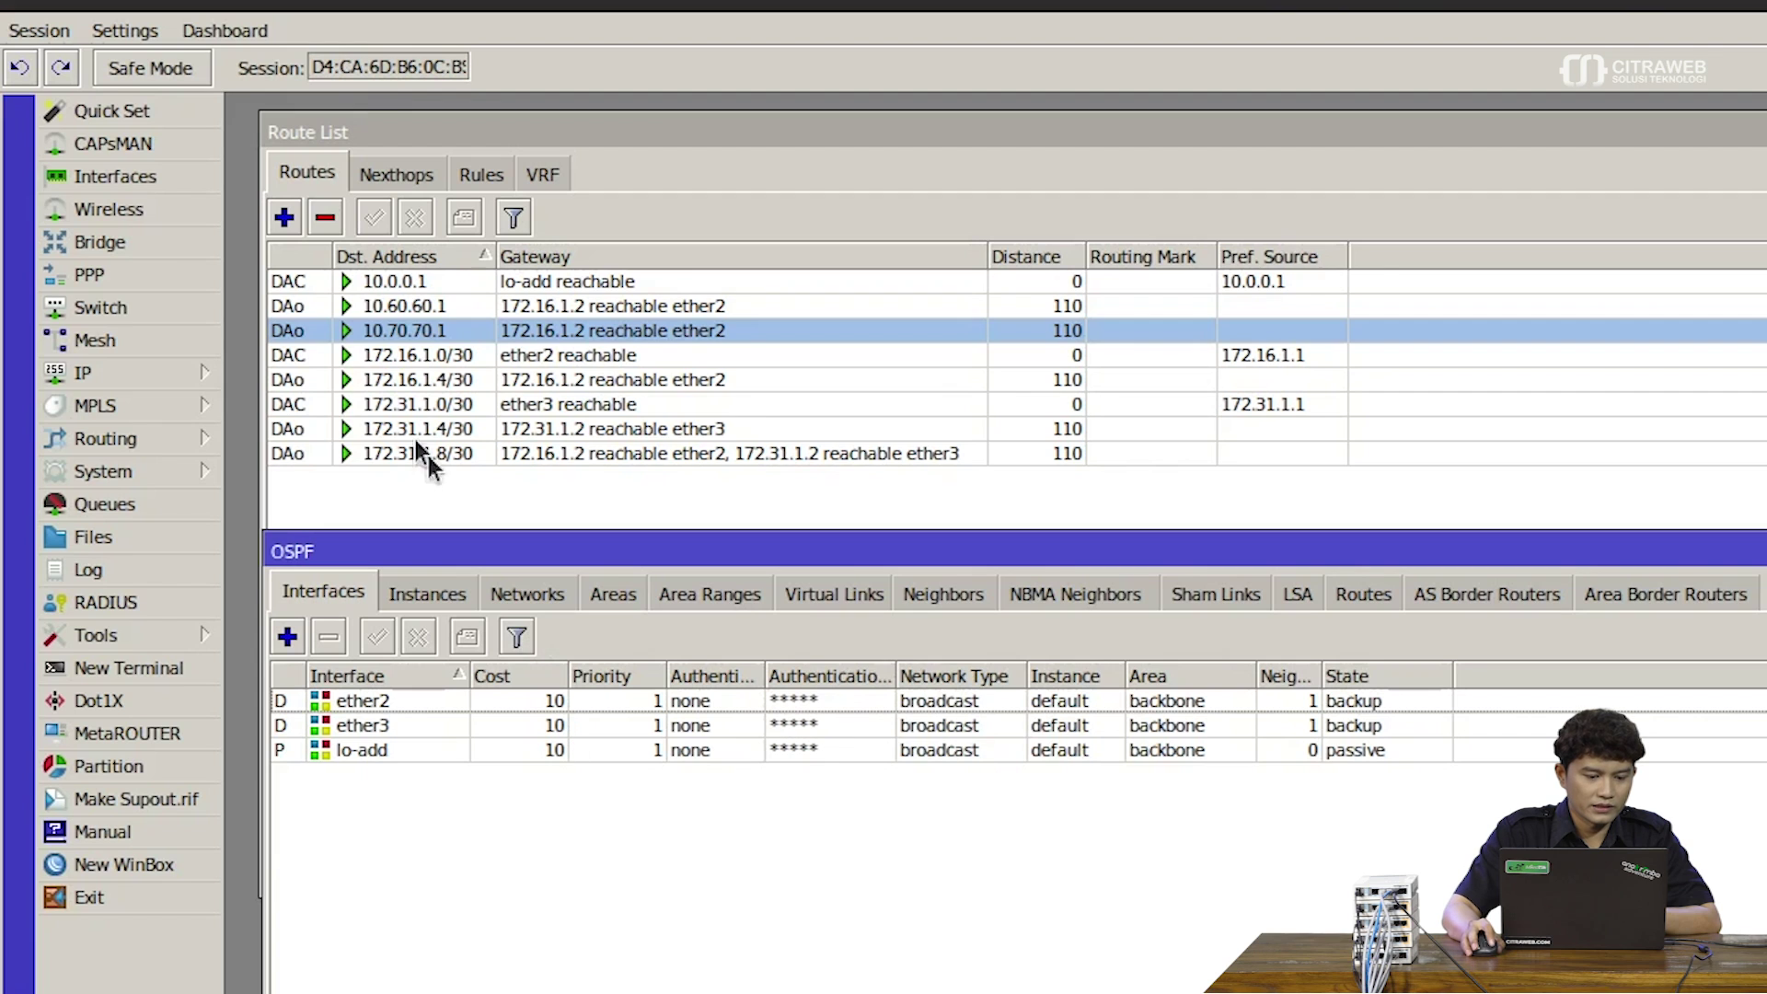
- Check in the IP address list which interface holds 172.16.1.1/30, and close the list
{"action": "left_click", "coordinate": [184, 372]}
{"action": "left_click", "coordinate": [279, 440]}
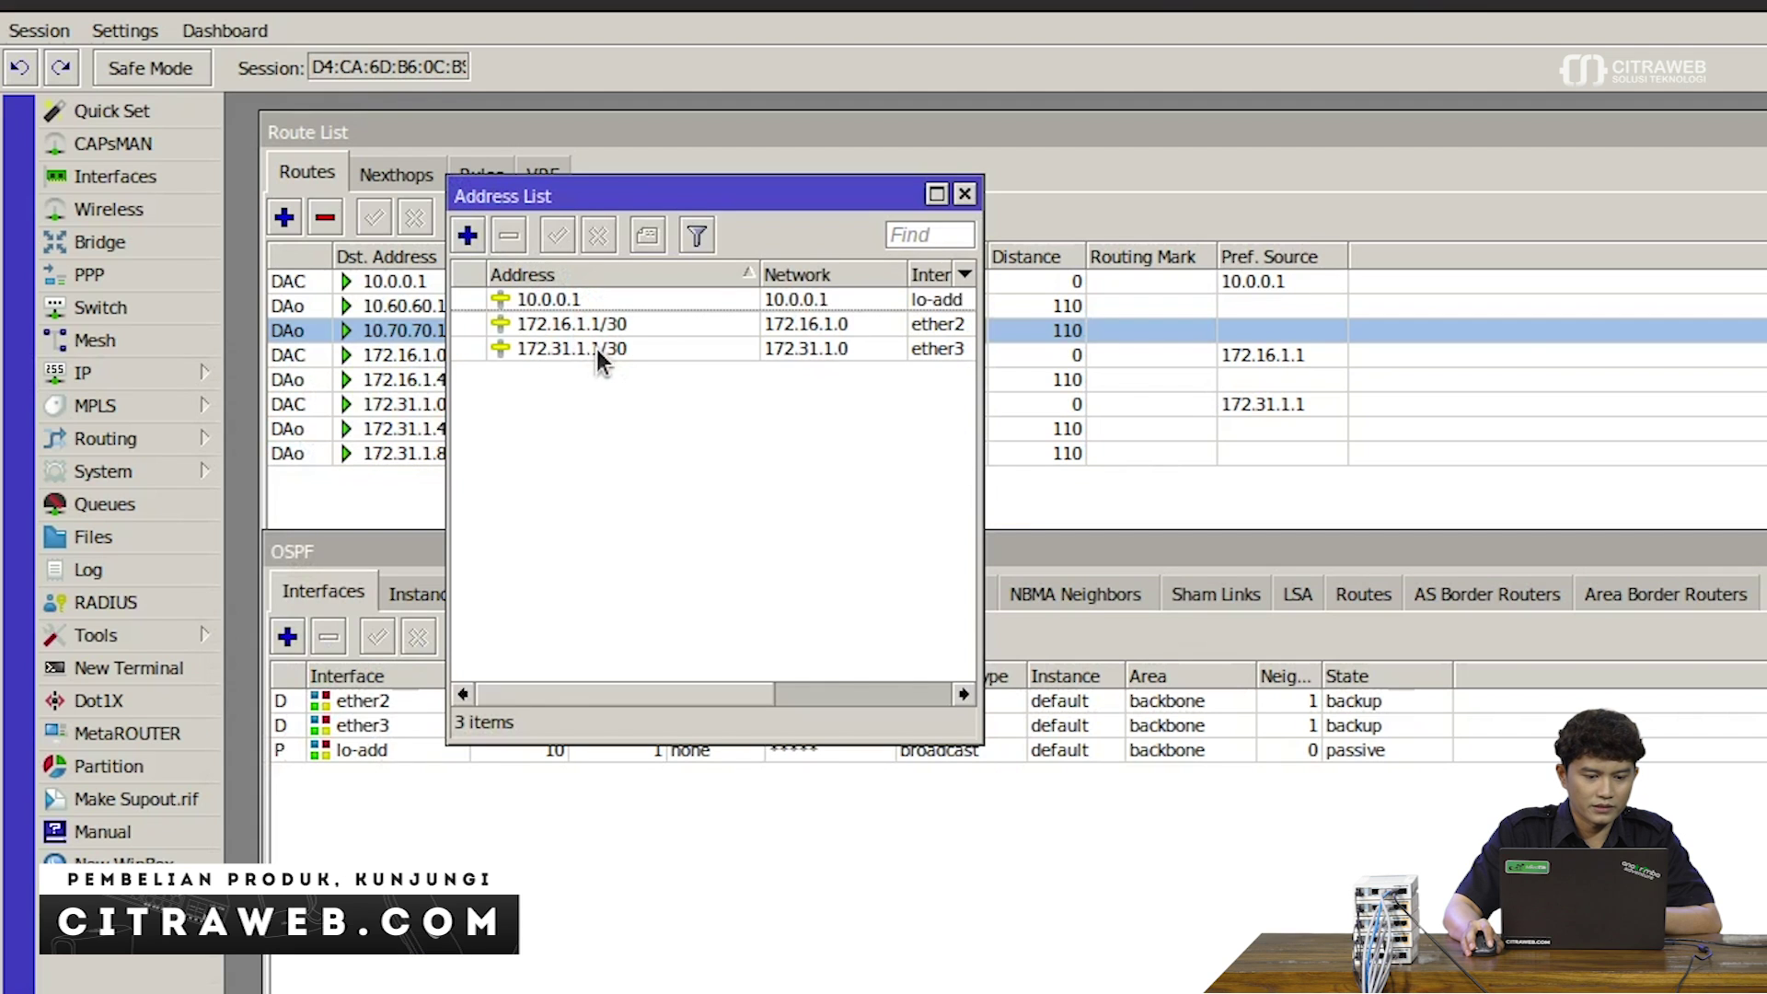
{"action": "left_click", "coordinate": [624, 324]}
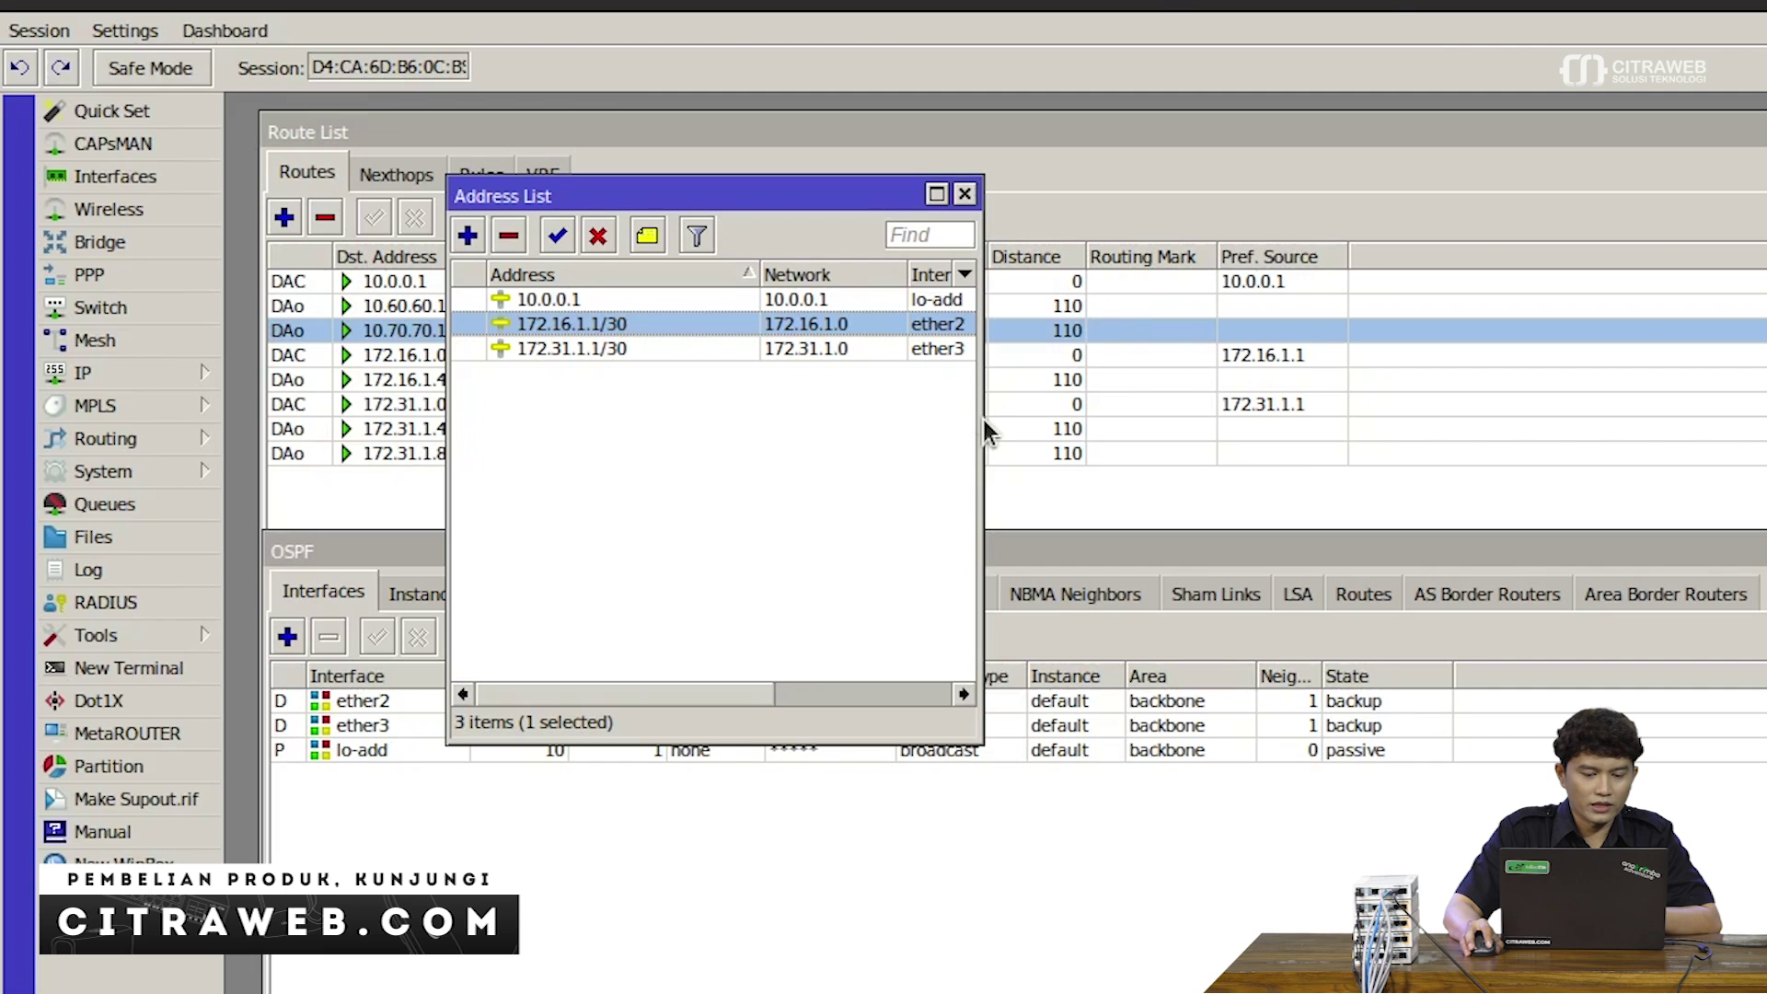
{"action": "left_click_drag", "start_coordinate": [982, 421], "coordinate": [1073, 416]}
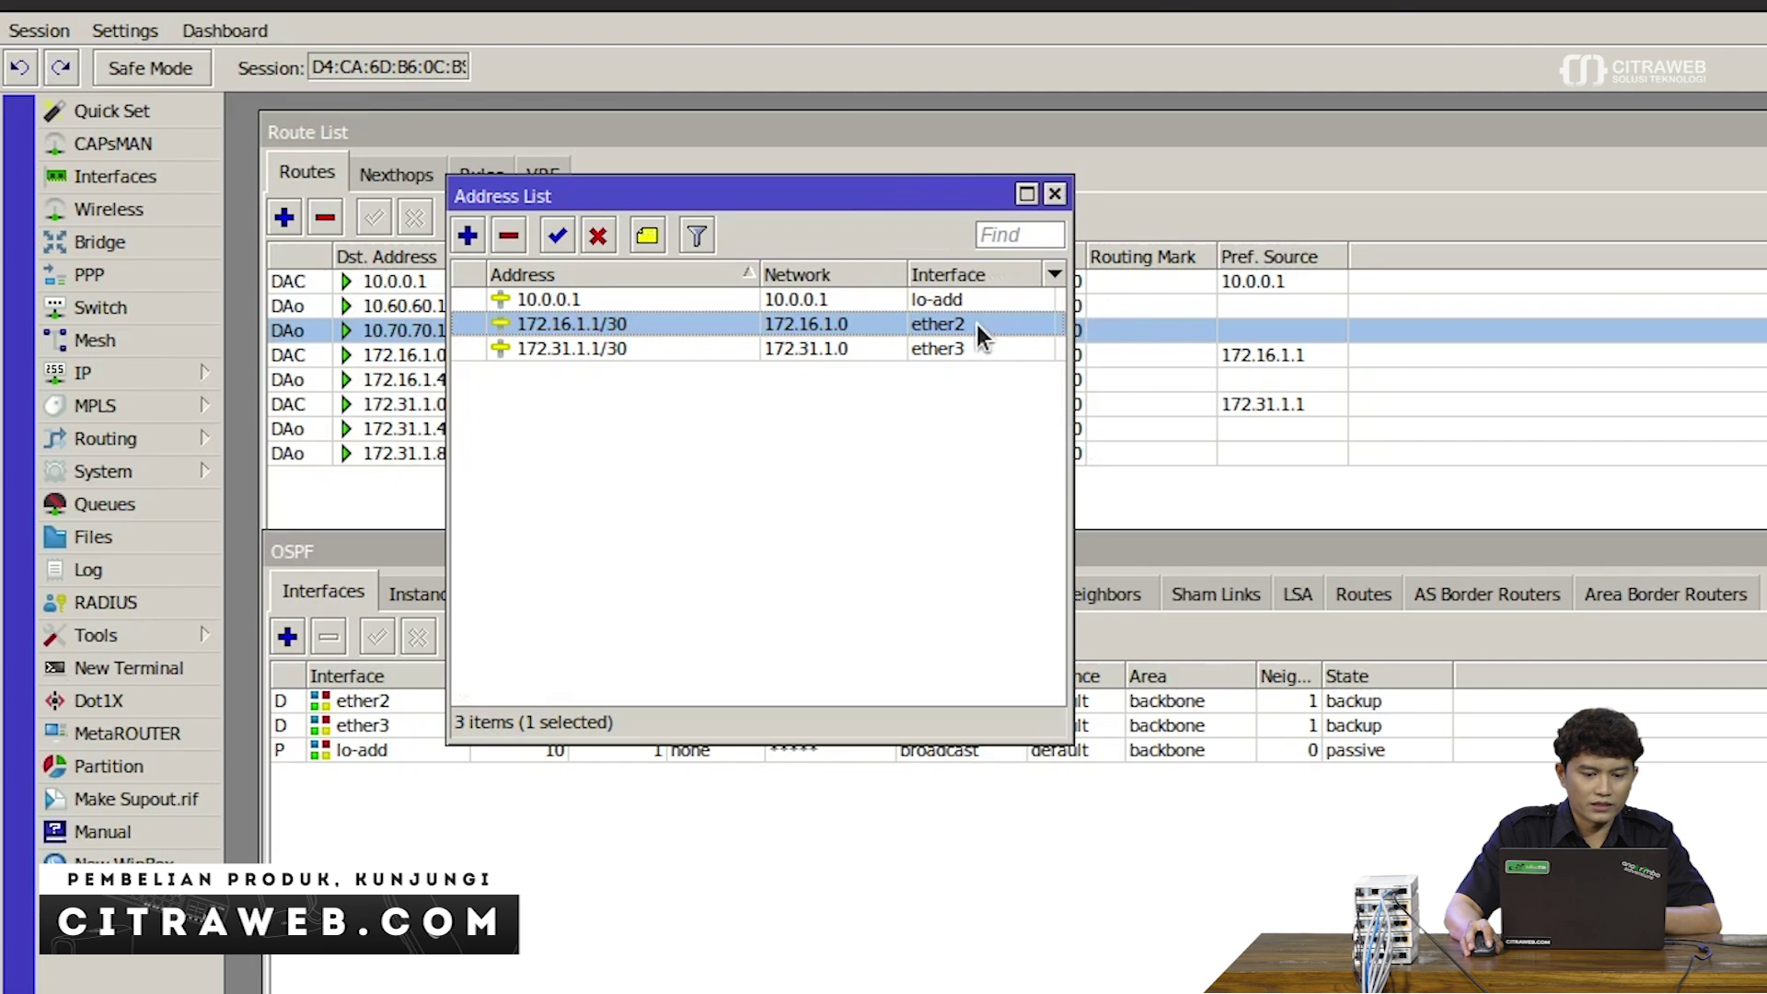
{"action": "left_click", "coordinate": [1055, 193]}
- Copy the dynamic ether2 OSPF interface into a new entry and arrange both dialogs side by side below the routes
{"action": "left_click", "coordinate": [521, 700]}
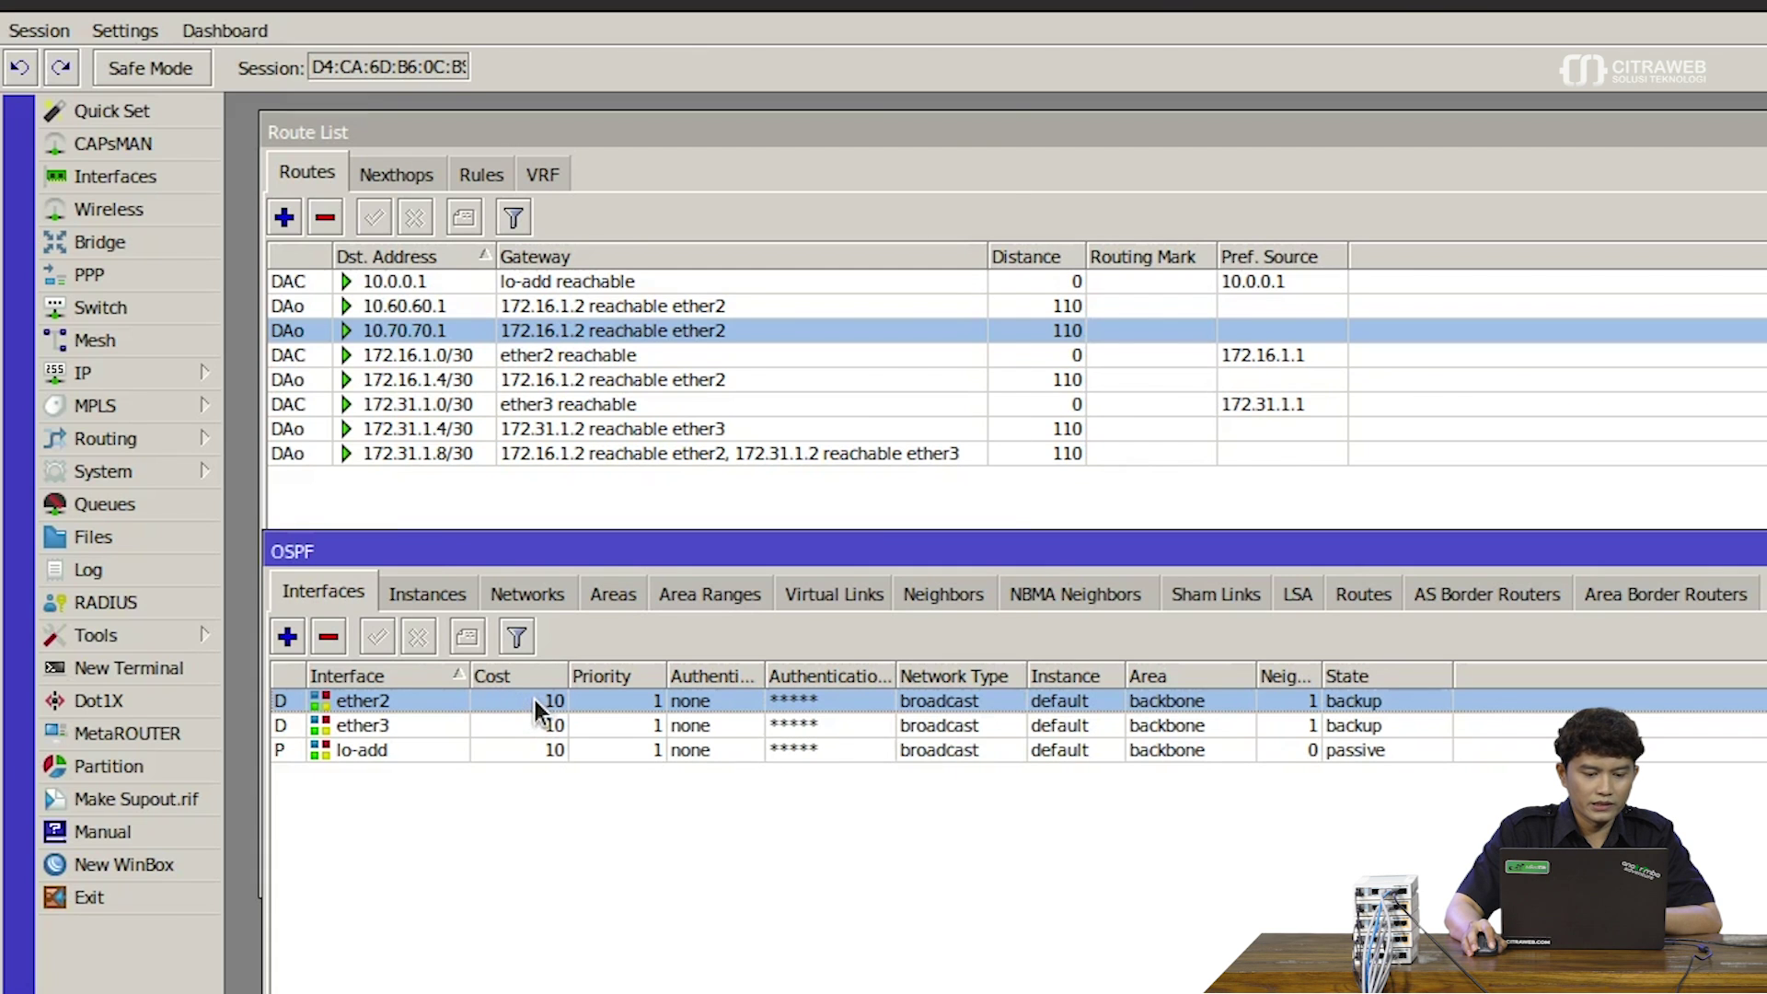
{"action": "double_click", "coordinate": [534, 700]}
{"action": "left_click_drag", "start_coordinate": [710, 140], "coordinate": [1349, 387]}
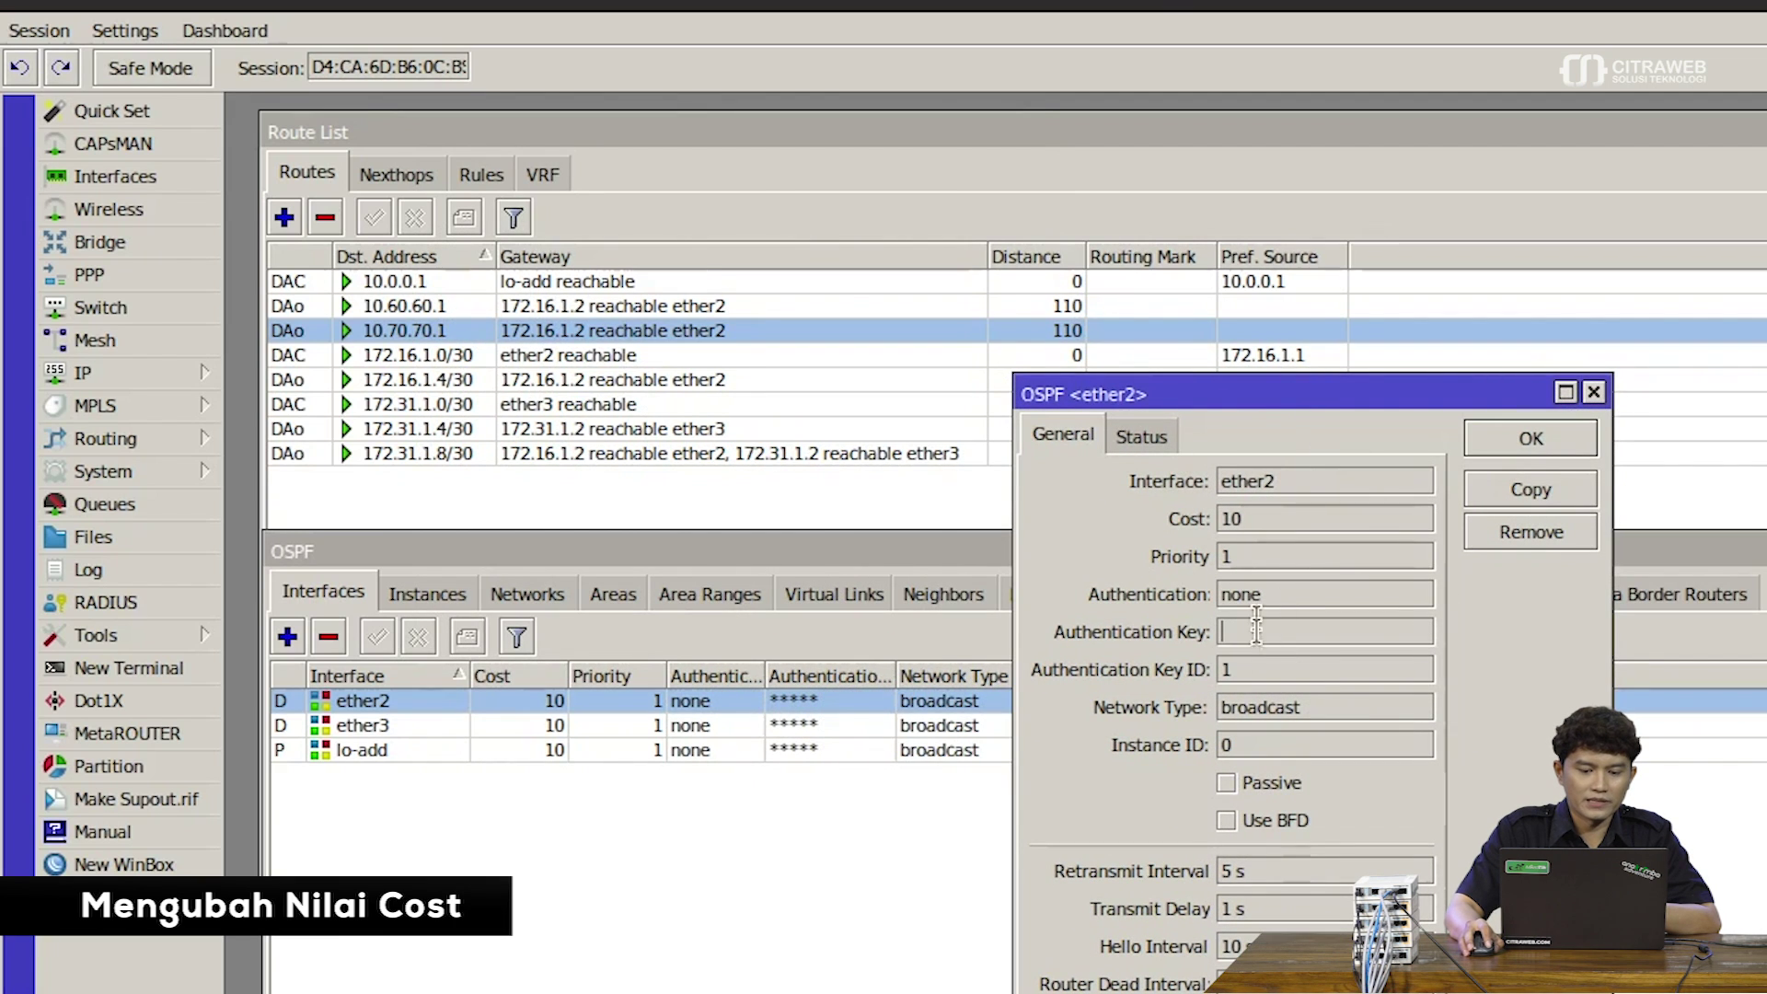
{"action": "left_click", "coordinate": [1505, 487]}
{"action": "left_click_drag", "start_coordinate": [592, 128], "coordinate": [618, 380]}
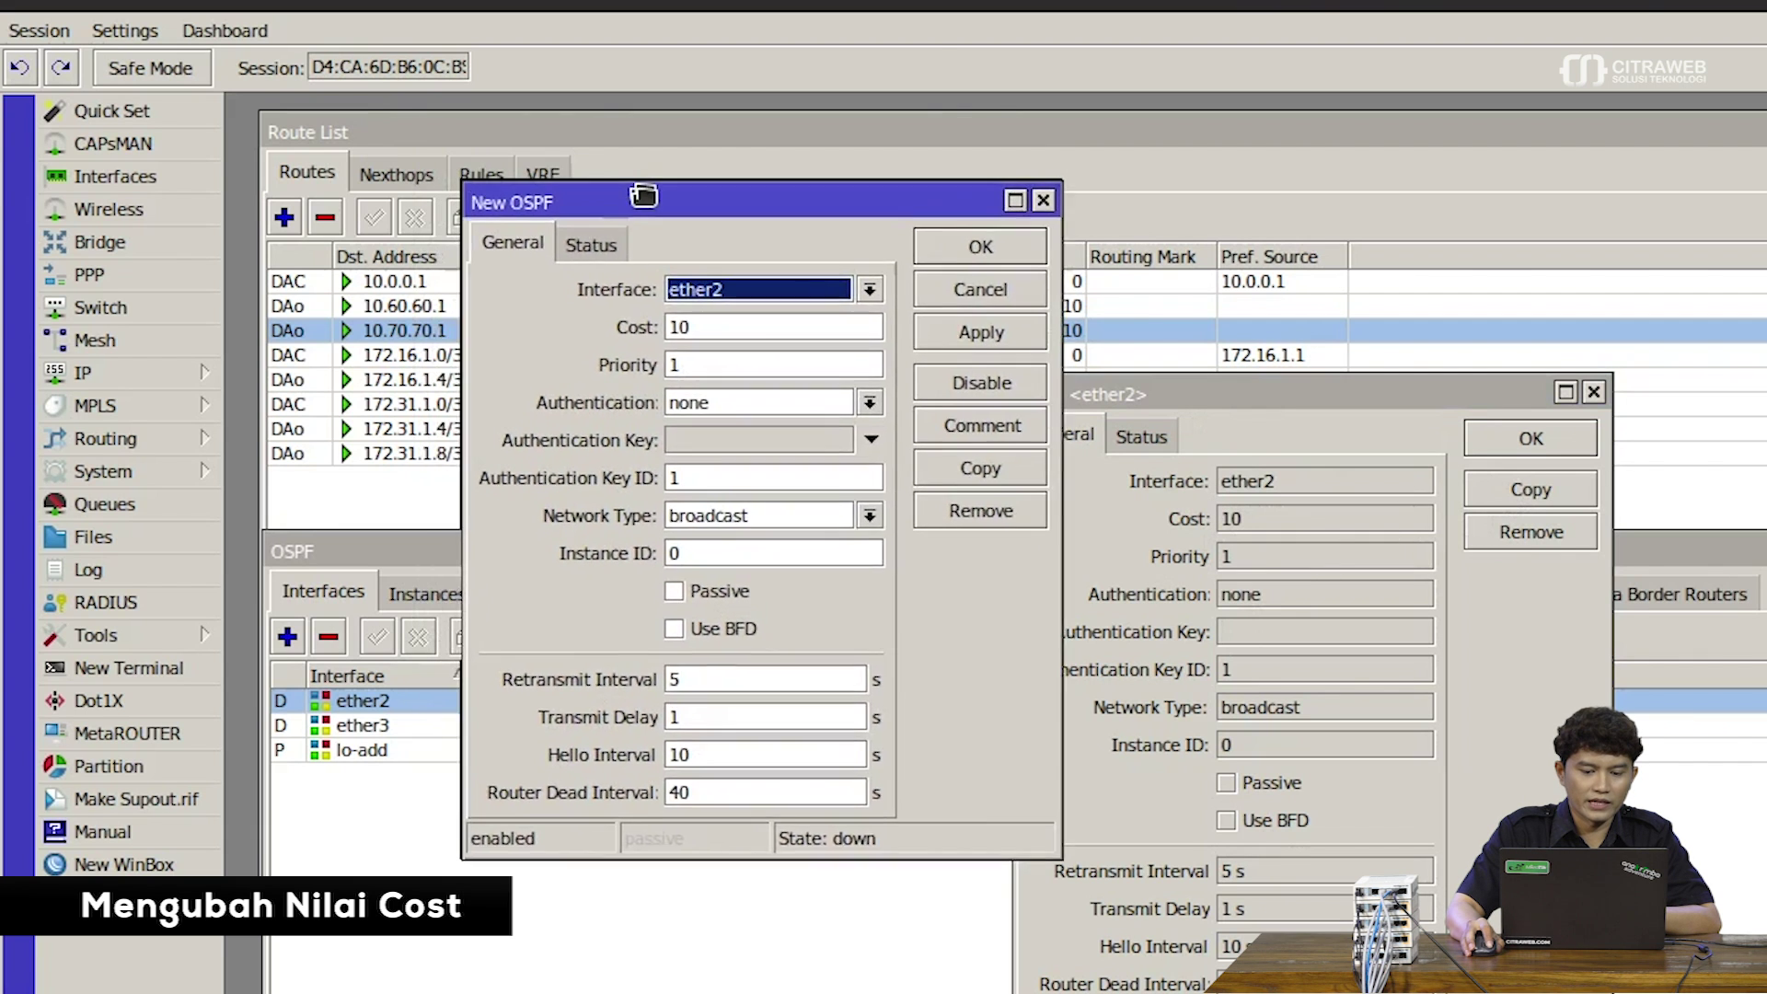
{"action": "left_click_drag", "start_coordinate": [293, 120], "coordinate": [245, 136]}
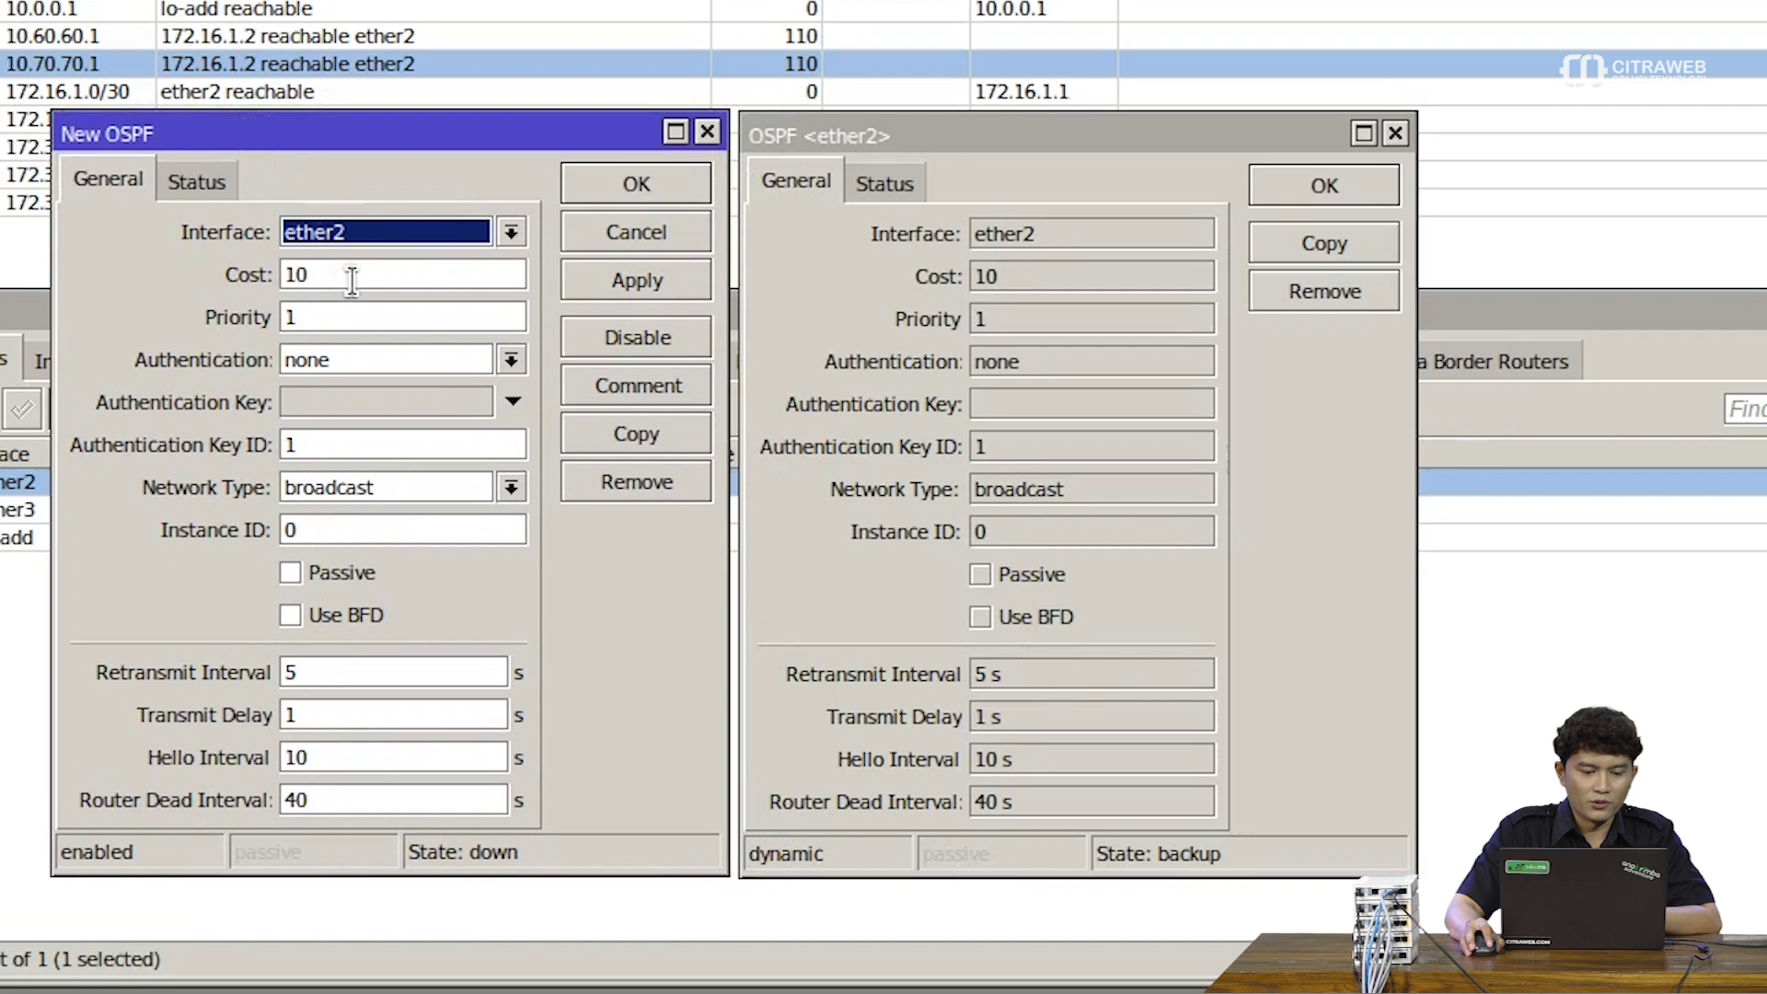
{"action": "left_click_drag", "start_coordinate": [370, 134], "coordinate": [352, 251]}
{"action": "left_click_drag", "start_coordinate": [874, 152], "coordinate": [842, 273]}
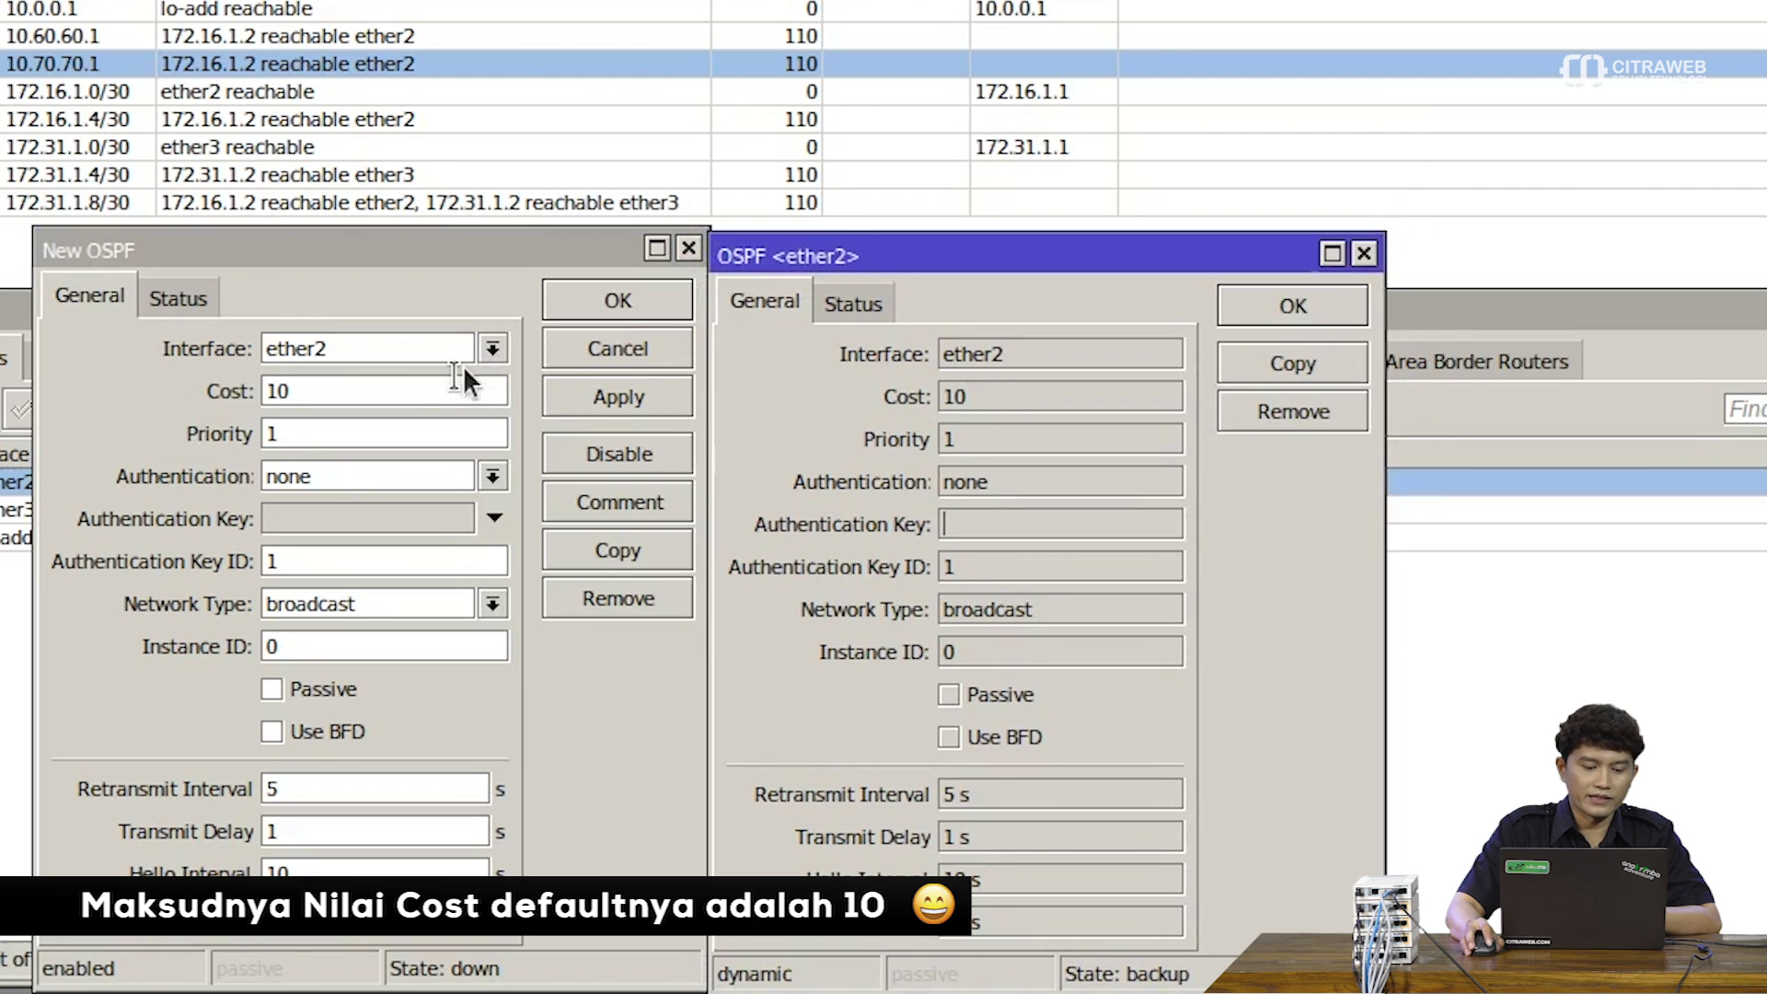
- Set the cost of the new ether2 OSPF interface entry to 20
{"action": "left_click", "coordinate": [415, 394]}
{"action": "double_click", "coordinate": [415, 394]}
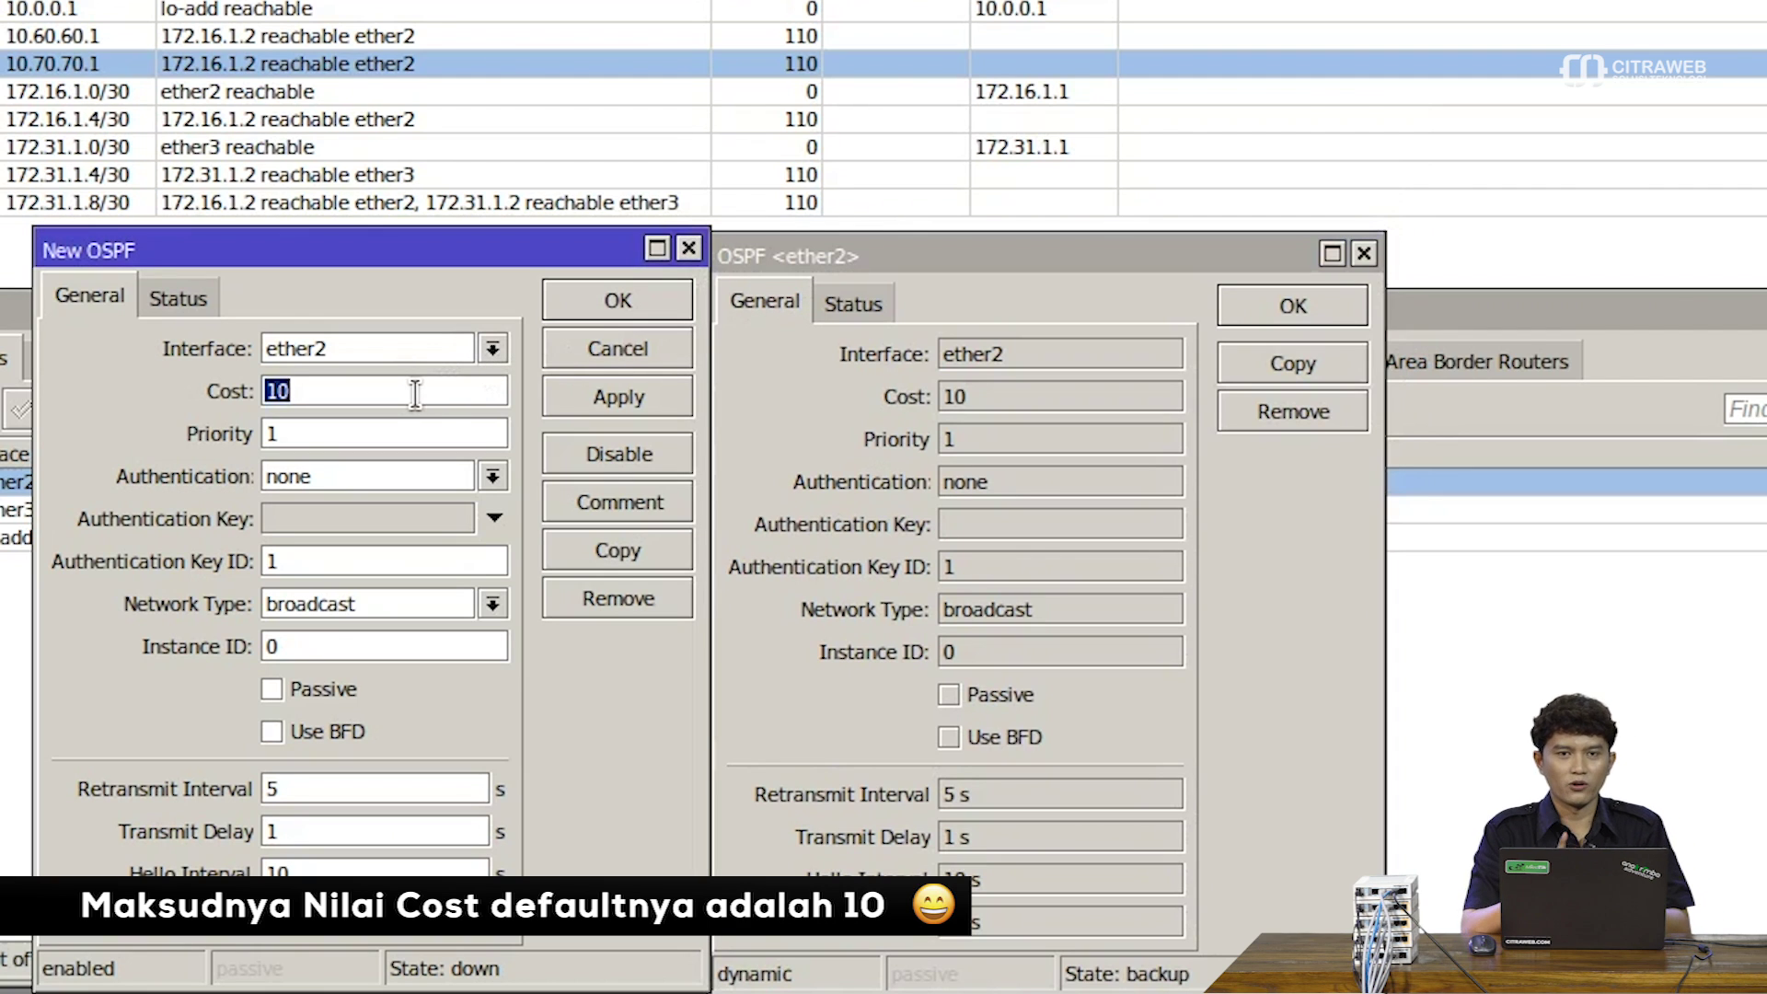
{"action": "type", "text": "20"}
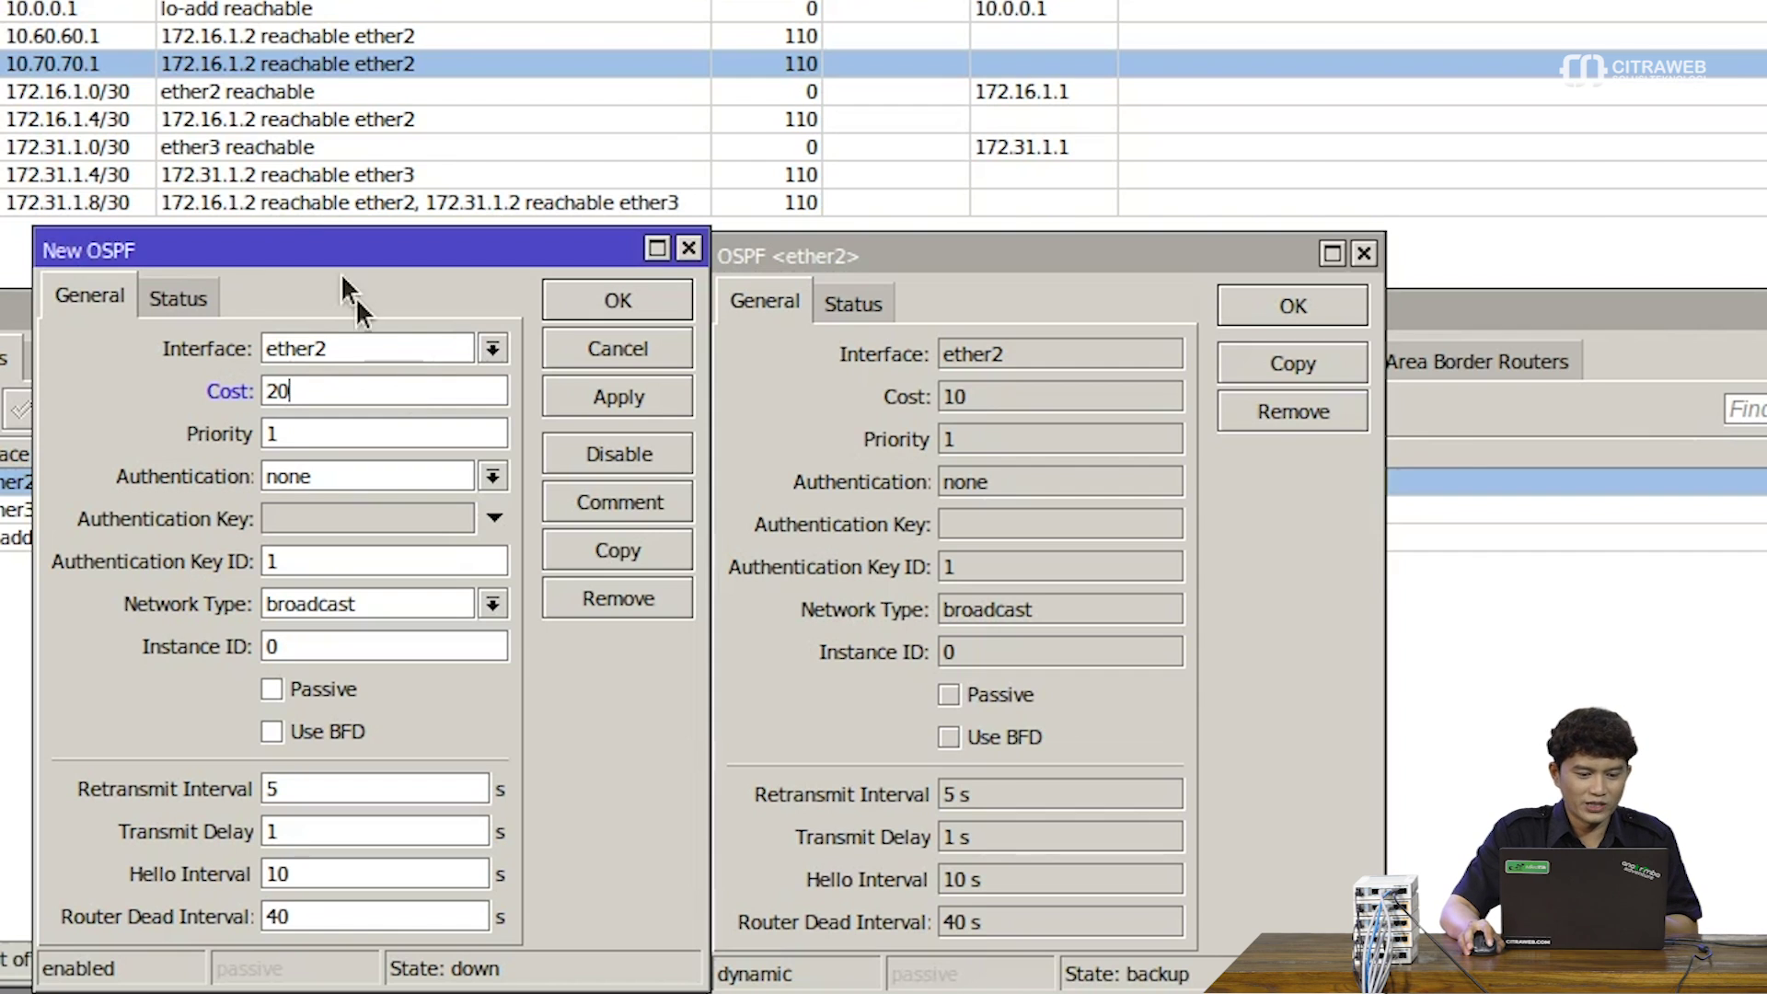
- Highlight the routes to 10.60.60.1 and 10.70.70.1 together and apply the new ether2 OSPF interface entry
{"action": "left_click", "coordinate": [377, 36], "text": "ctrl"}
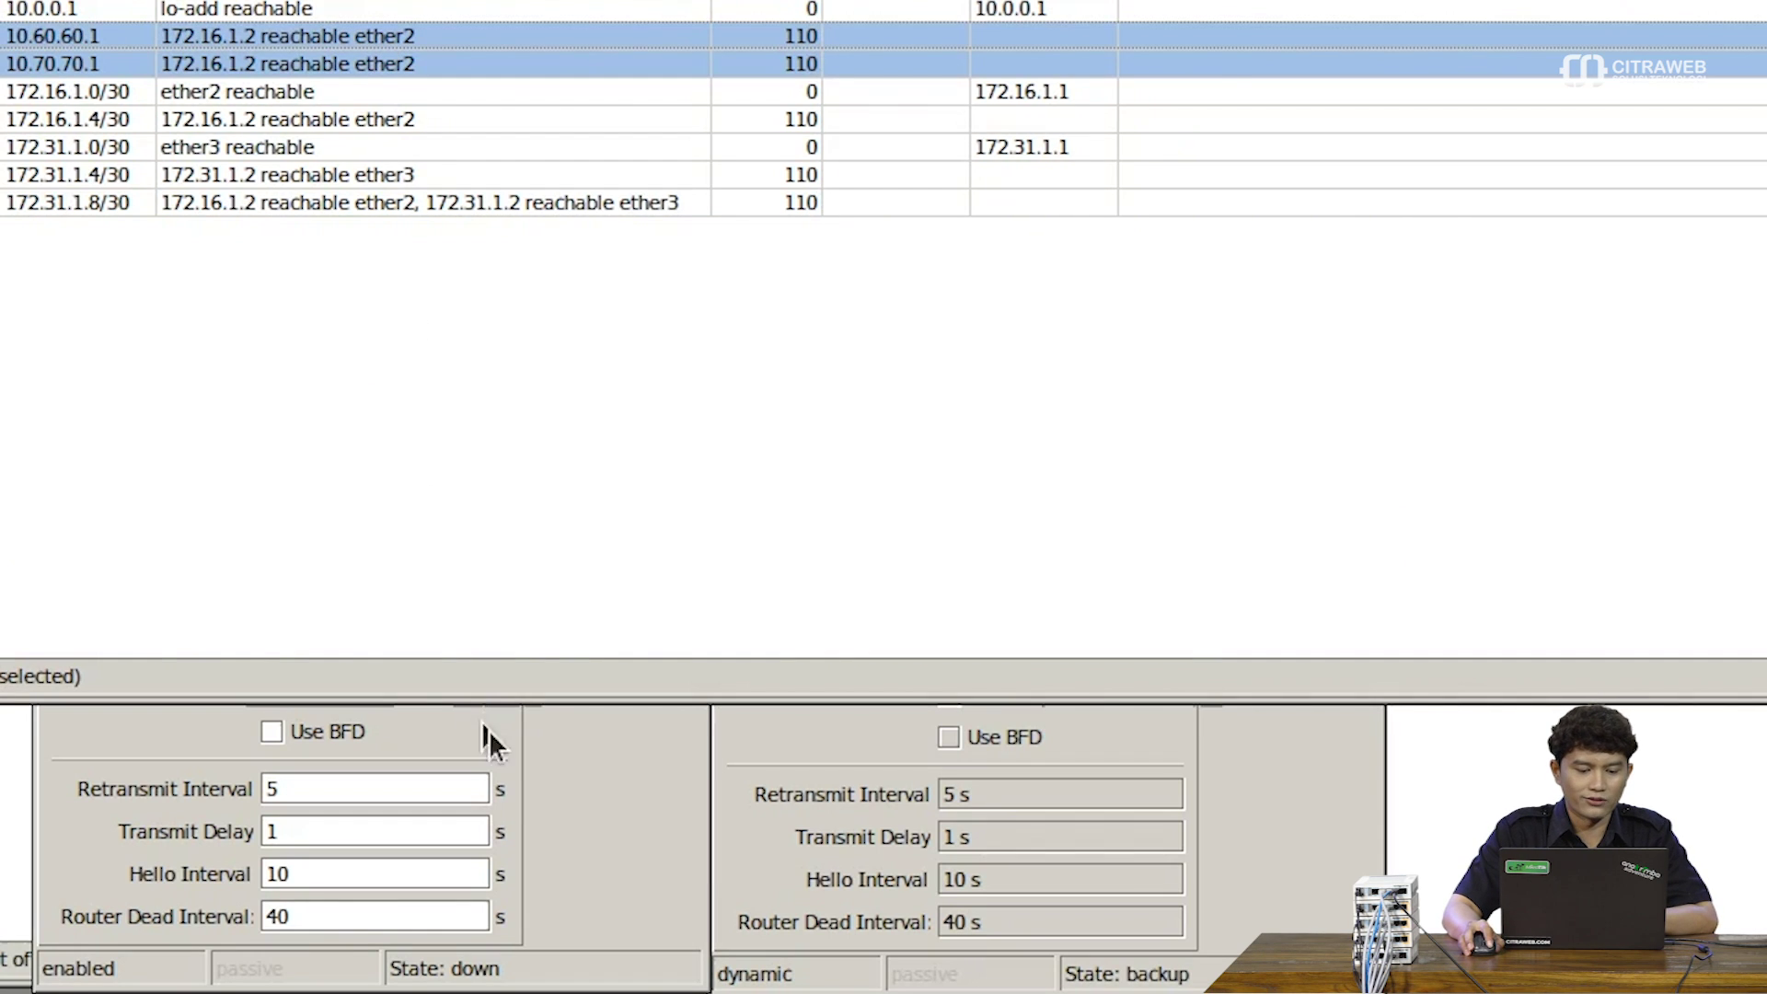
{"action": "left_click", "coordinate": [577, 831]}
{"action": "left_click", "coordinate": [1261, 844]}
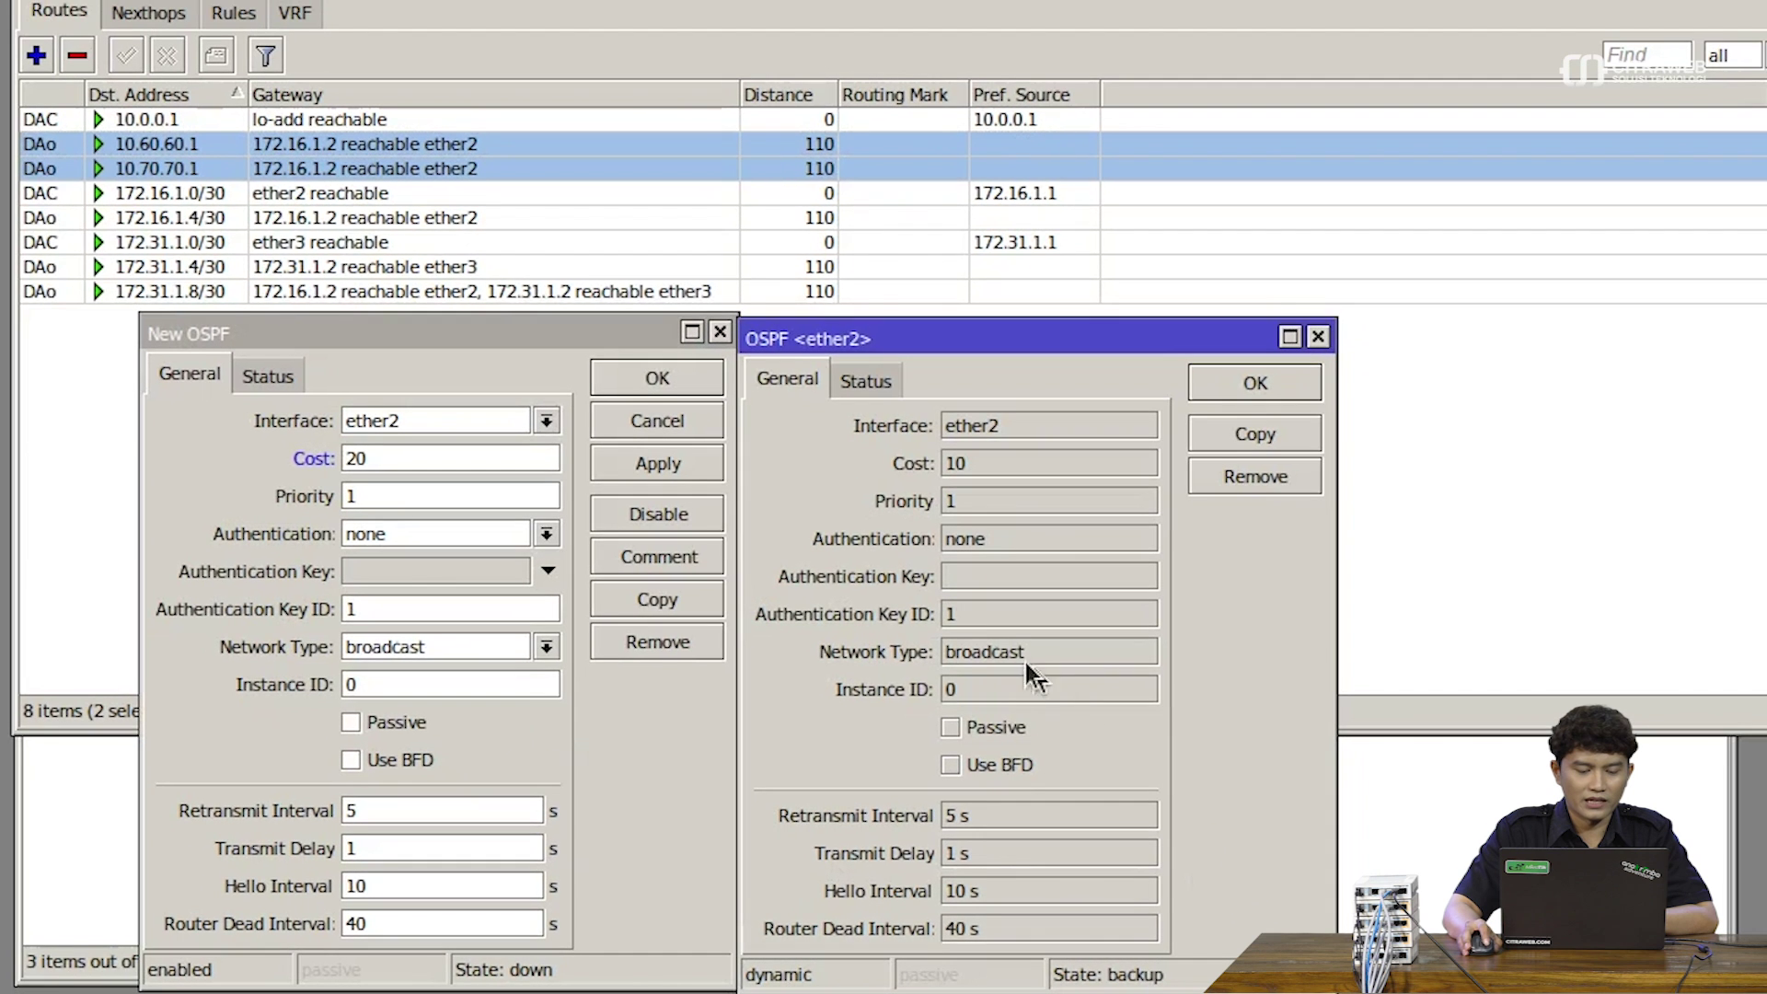
{"action": "left_click_drag", "start_coordinate": [874, 346], "coordinate": [909, 391]}
{"action": "left_click_drag", "start_coordinate": [602, 329], "coordinate": [627, 385]}
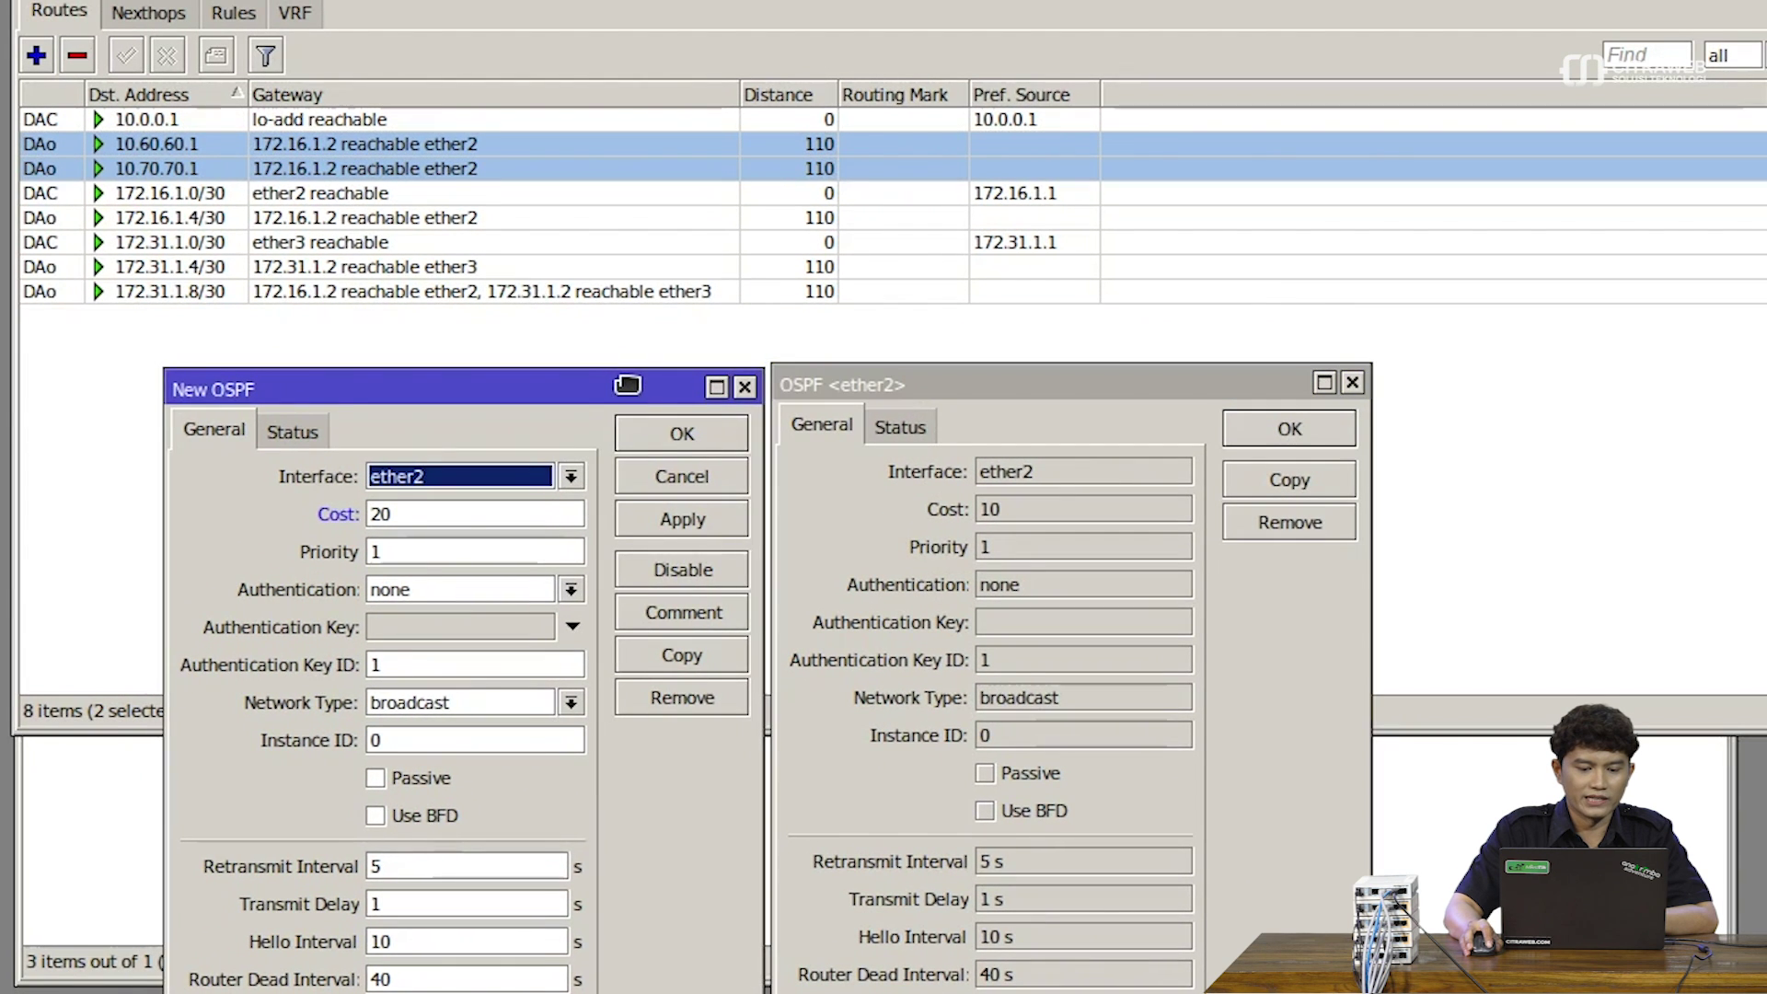
{"action": "left_click", "coordinate": [681, 518]}
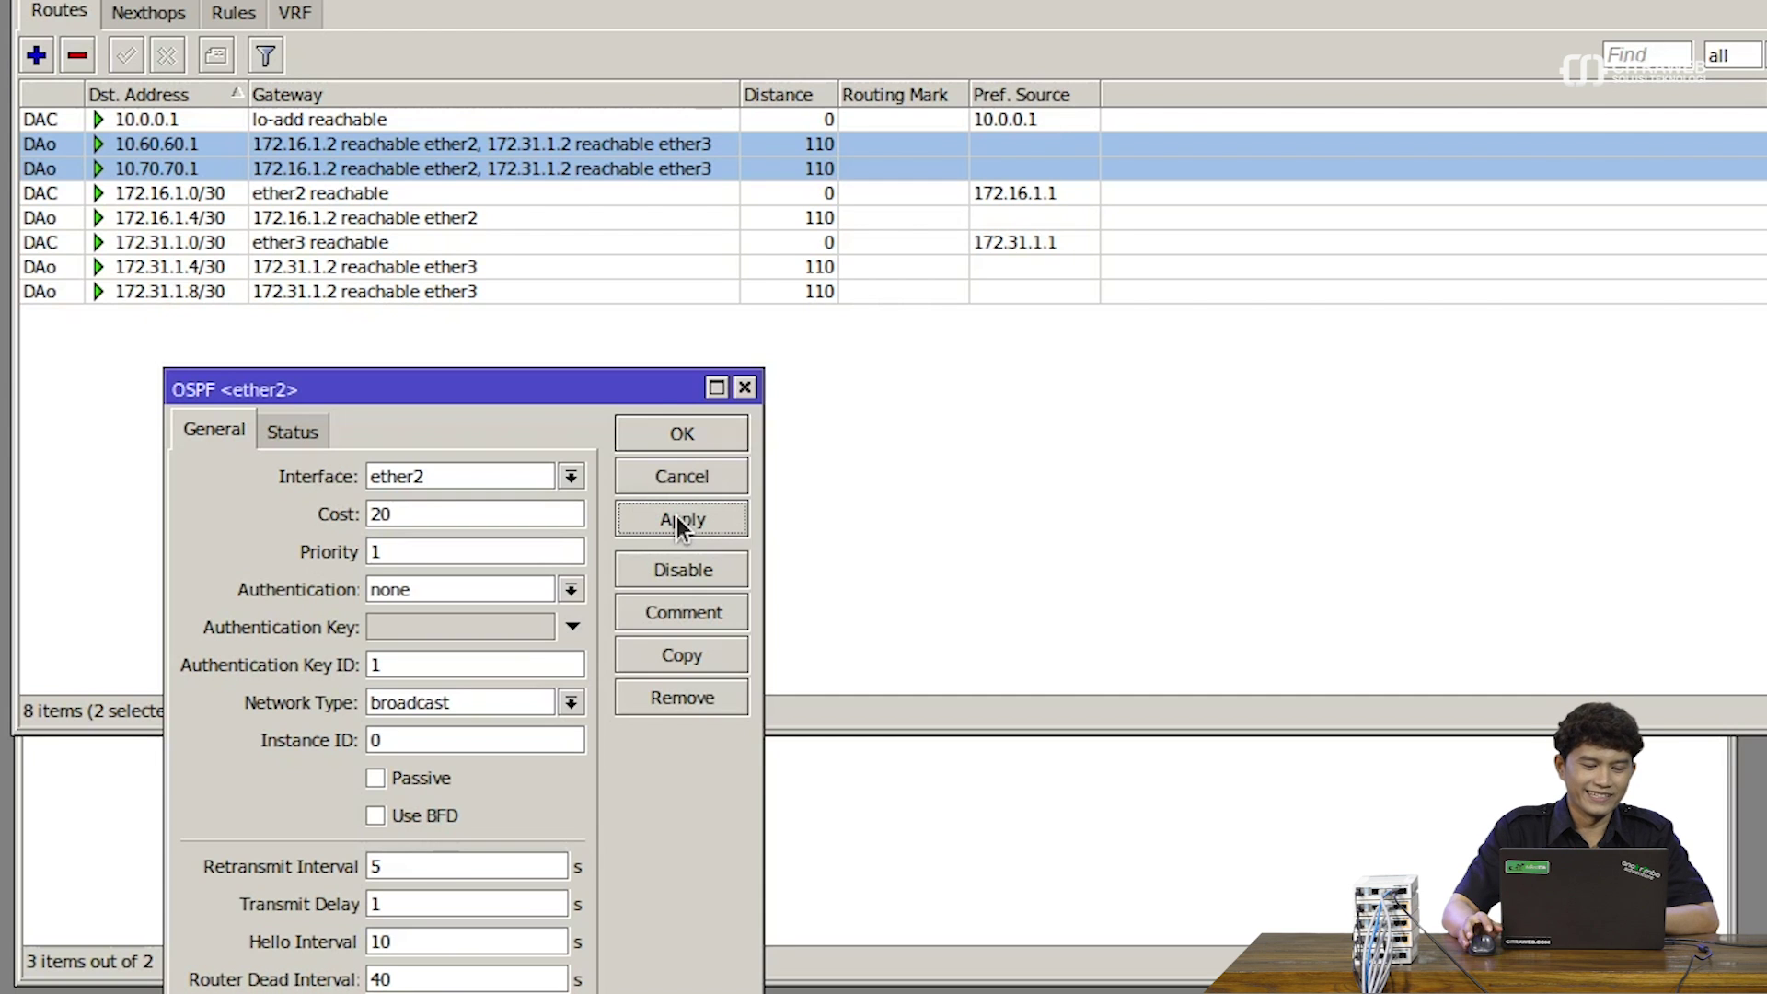
- Move the ether2 dialog aside and bring the OSPF interface list forward to compare costs with the routes
{"action": "left_click_drag", "start_coordinate": [631, 392], "coordinate": [1265, 340]}
{"action": "left_click", "coordinate": [624, 784]}
{"action": "left_click", "coordinate": [1118, 339]}
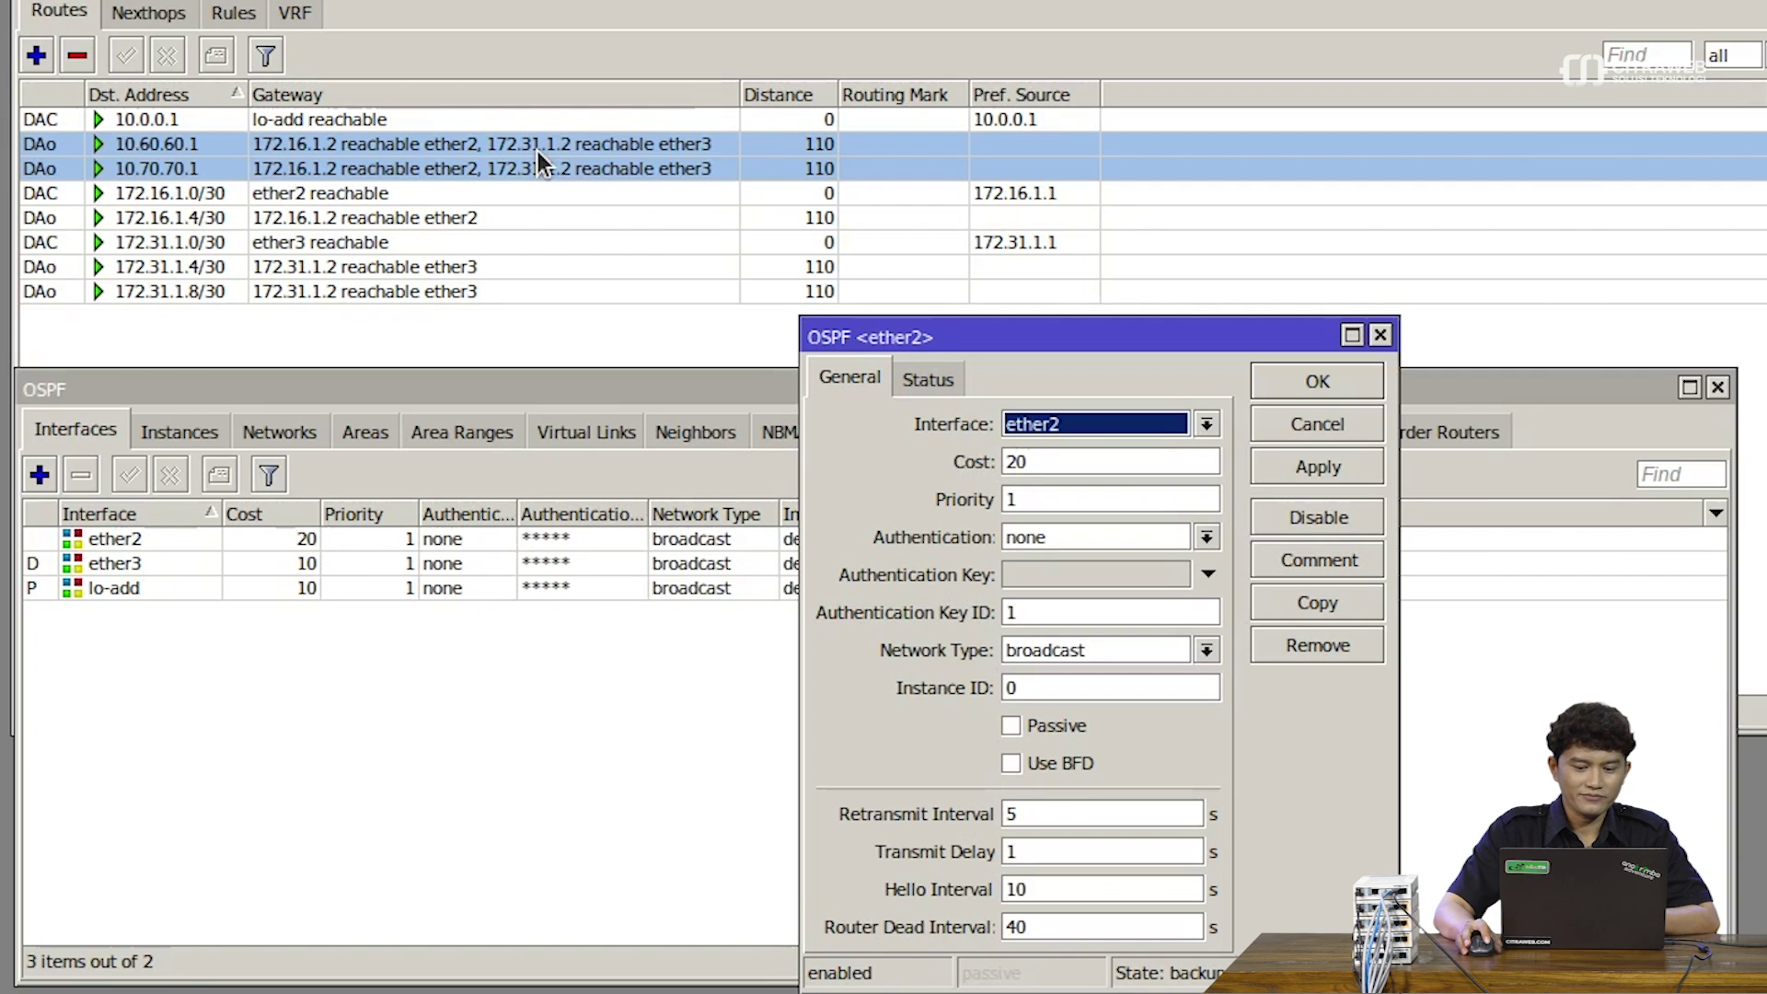
- Confirm the ether2 OSPF interface settings and place the OSPF interface list directly below the routes
{"action": "left_click", "coordinate": [1292, 385]}
{"action": "left_click_drag", "start_coordinate": [1217, 384], "coordinate": [1215, 360]}
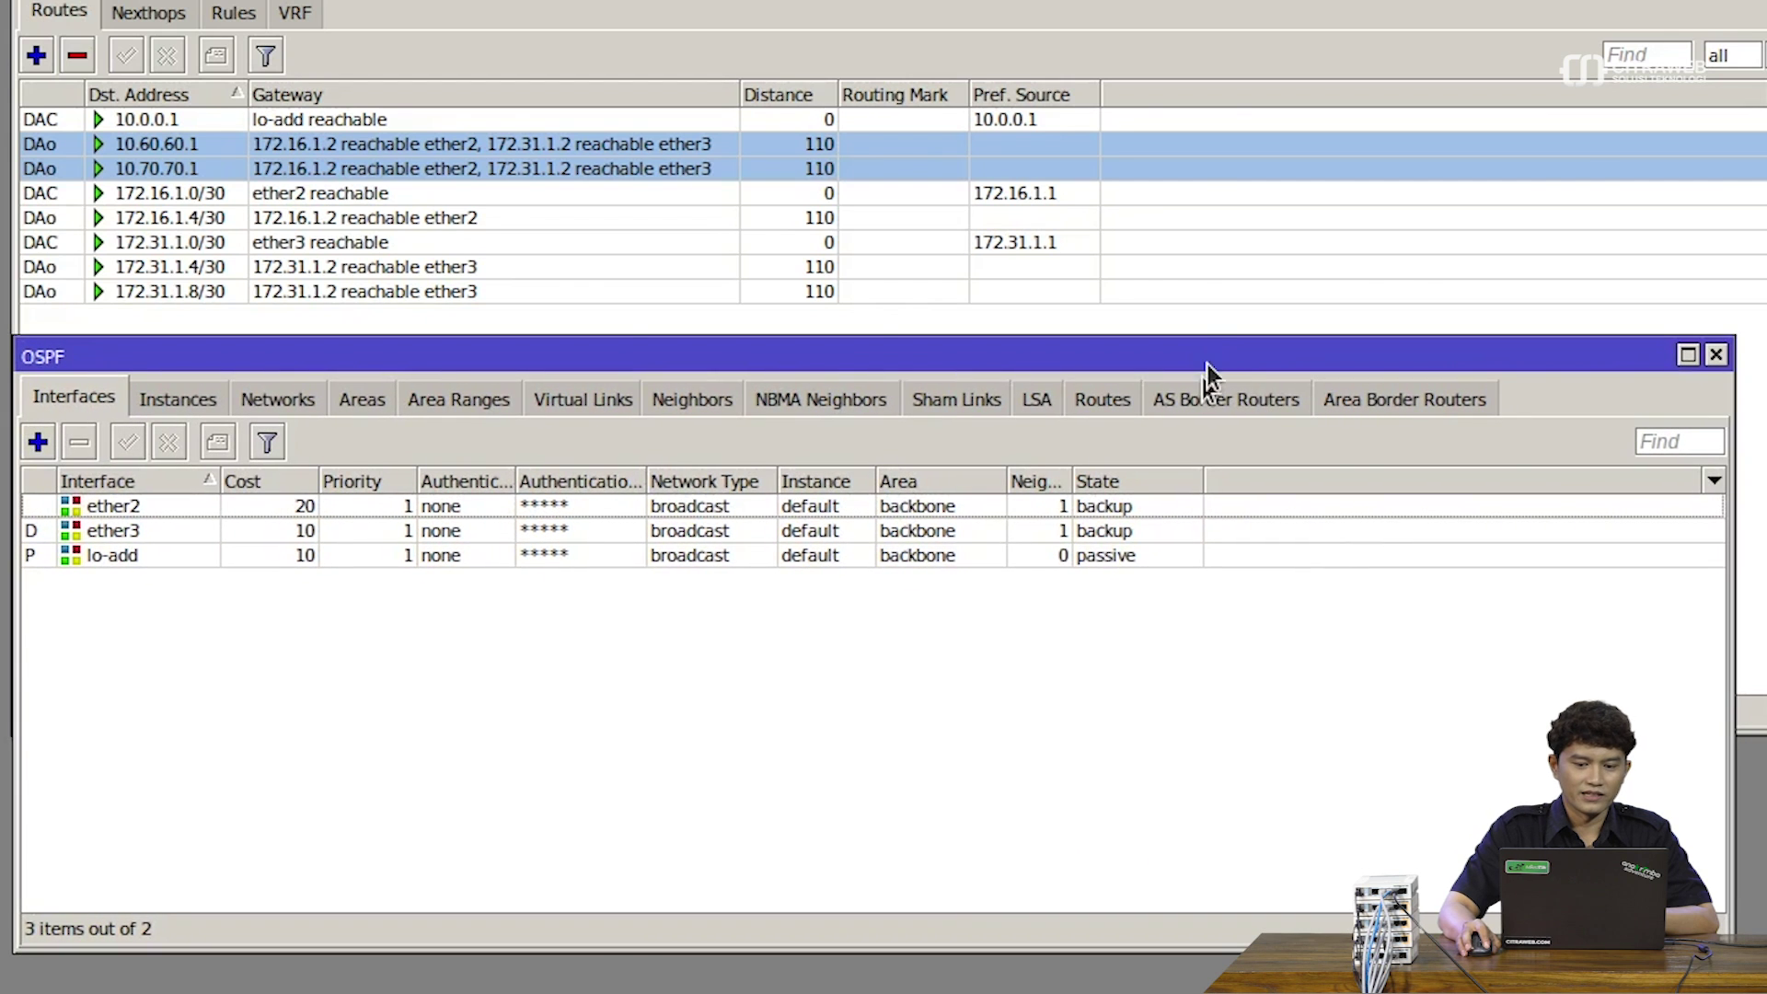
{"action": "left_click_drag", "start_coordinate": [723, 340], "coordinate": [718, 362]}
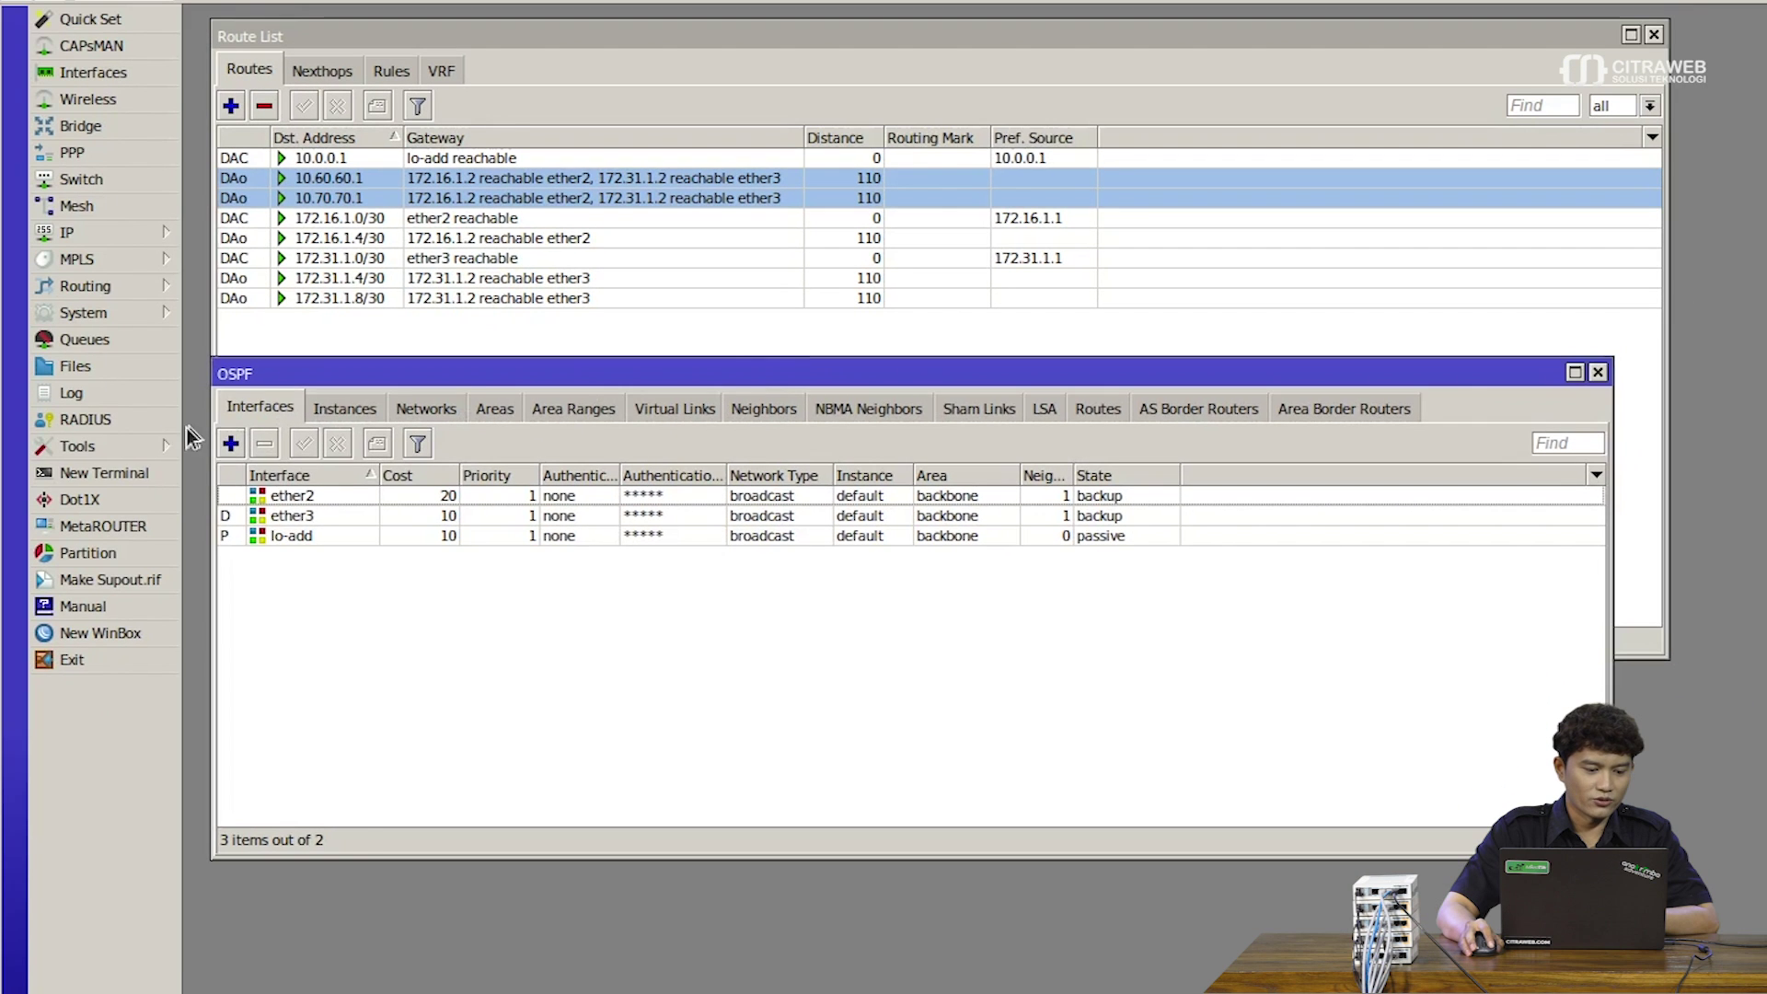
- Run a traceroute to 10.60.60.1 from source address 10.0.0.1, check its first hop and stop the trace
{"action": "left_click", "coordinate": [152, 447]}
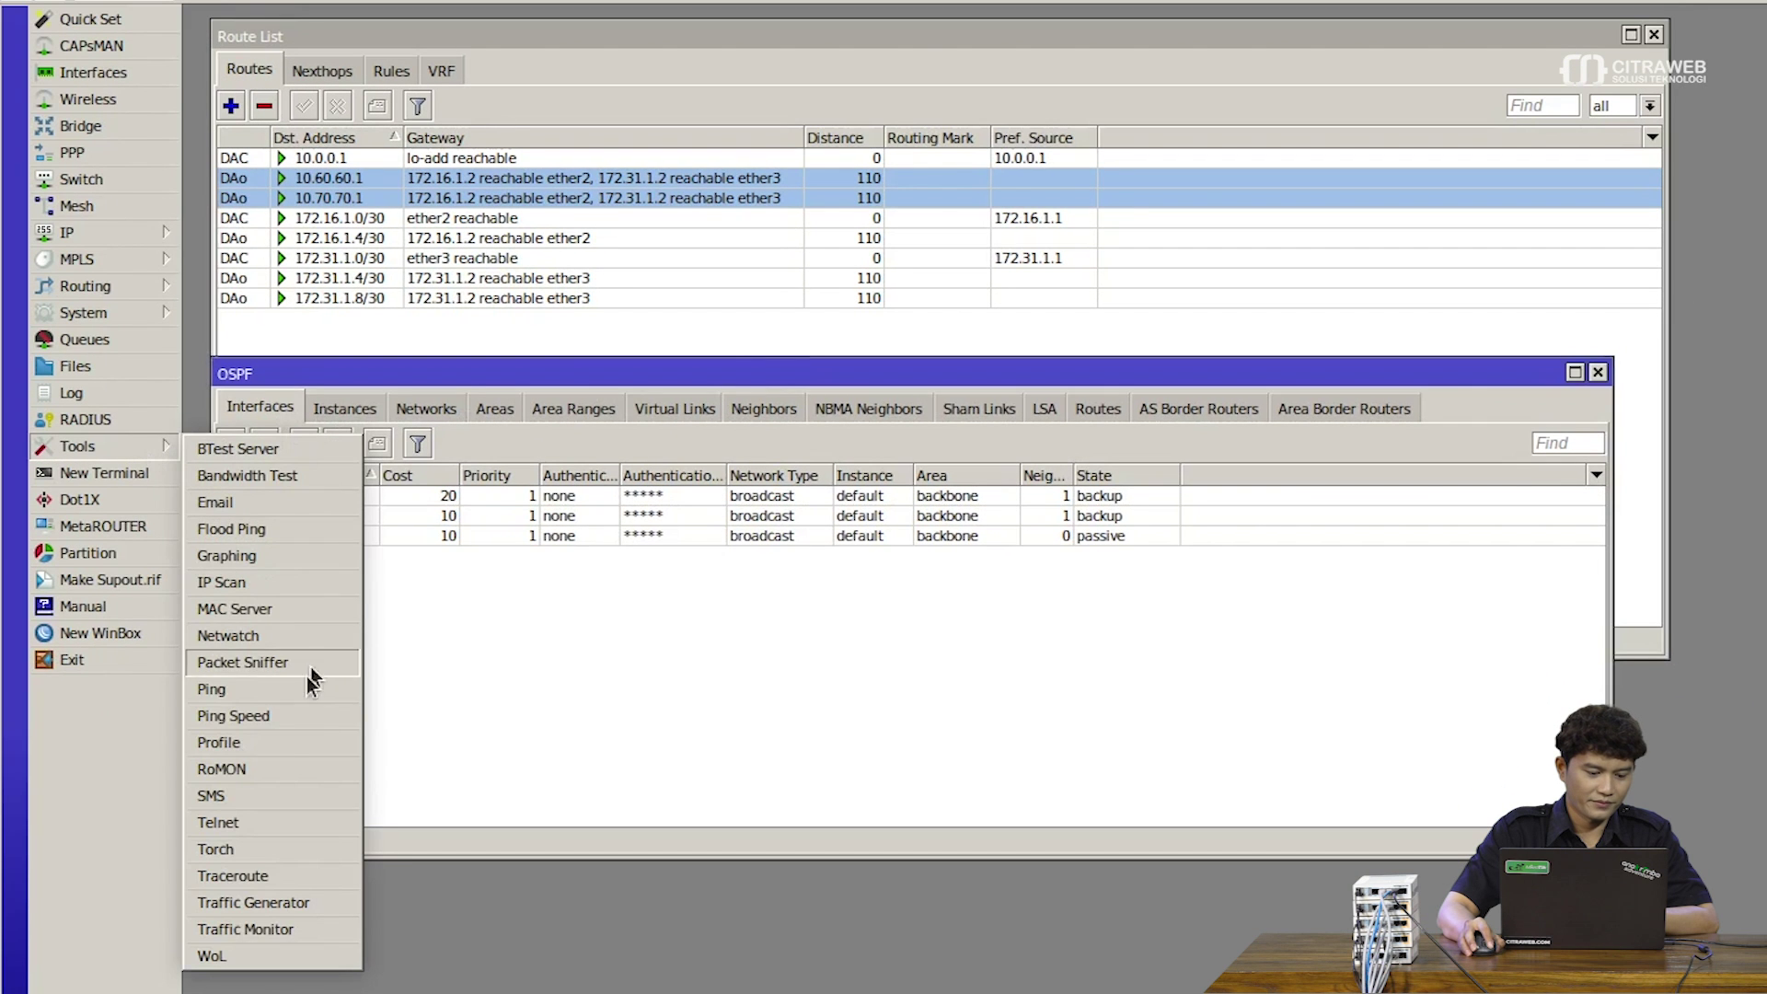
{"action": "left_click", "coordinate": [256, 879]}
{"action": "left_click_drag", "start_coordinate": [617, 20], "coordinate": [1052, 438]}
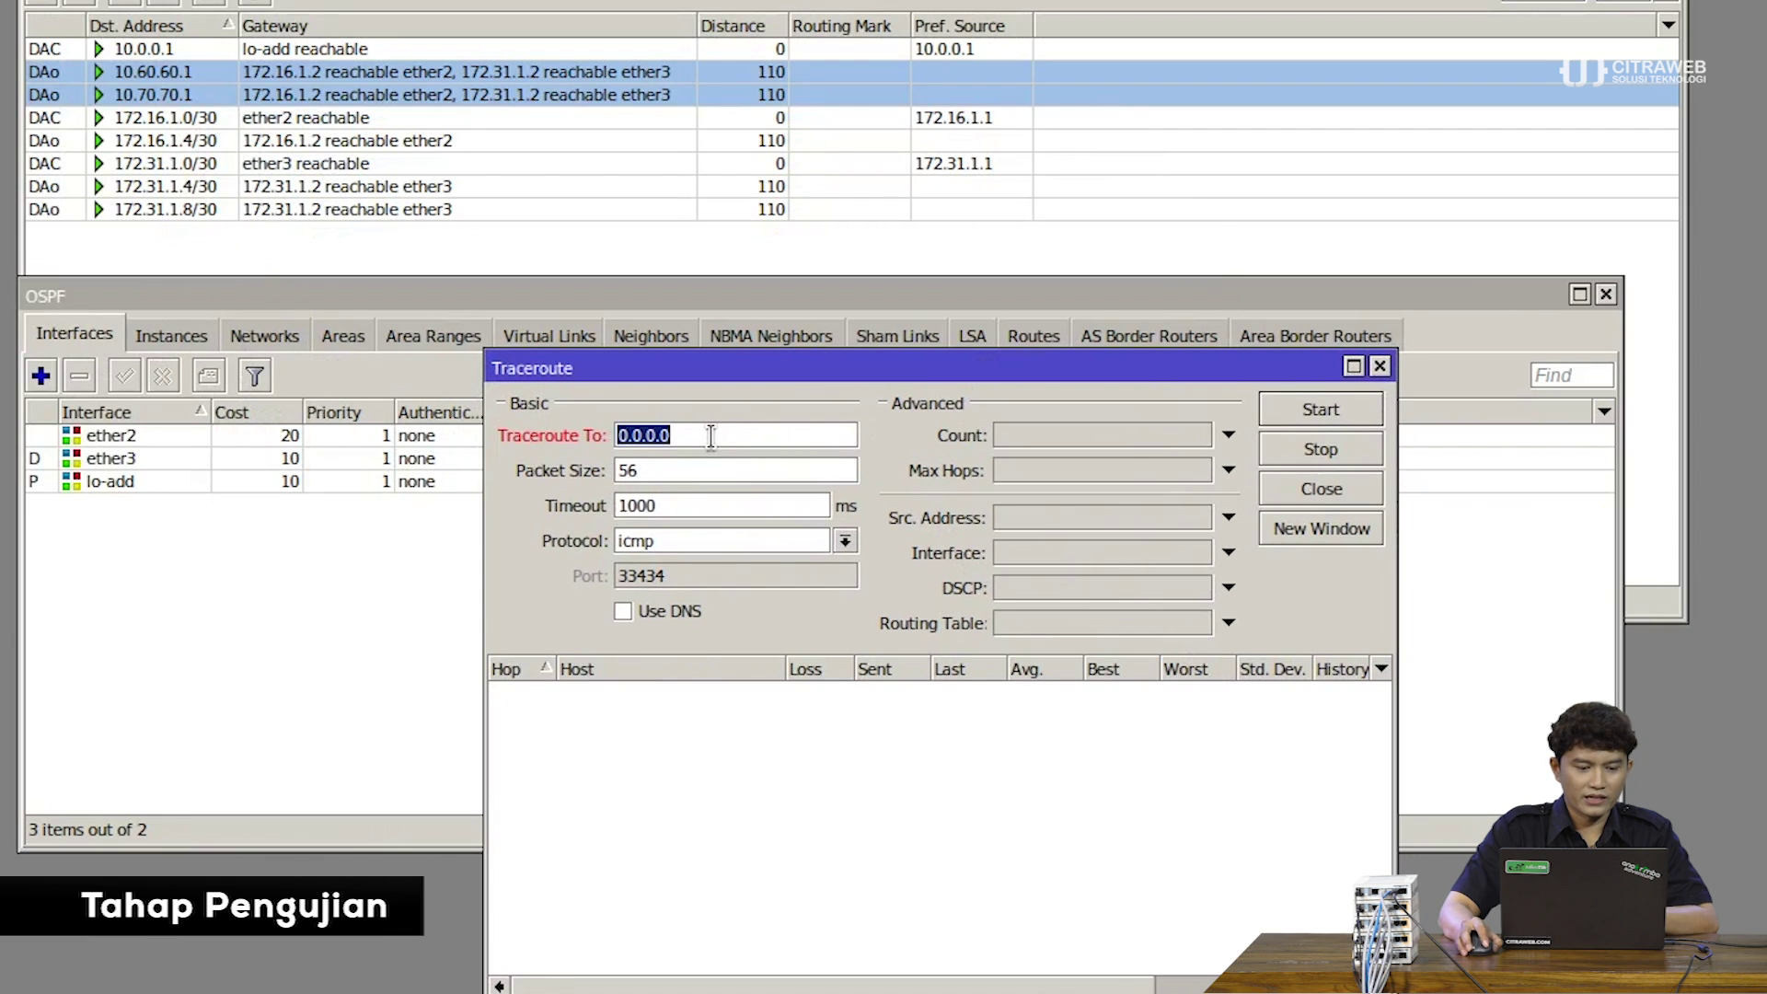
{"action": "type", "text": "10.60.60.1"}
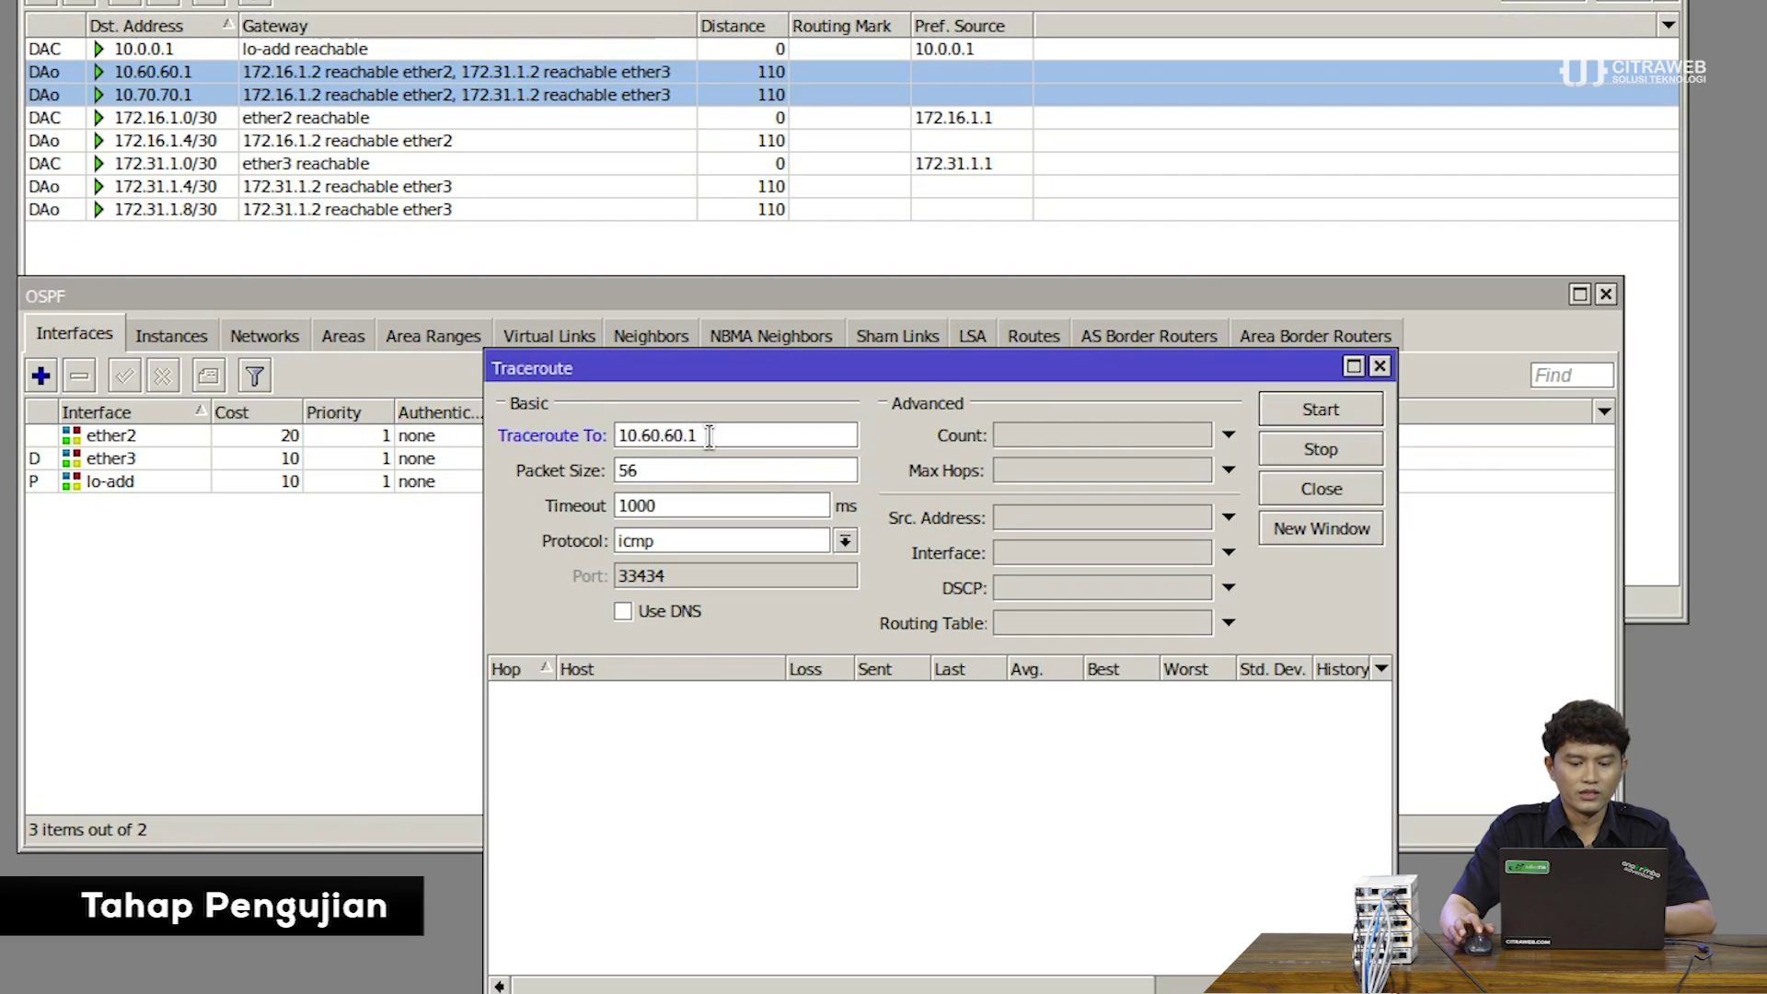
{"action": "left_click", "coordinate": [1042, 517]}
{"action": "type", "text": "10.0.0.1"}
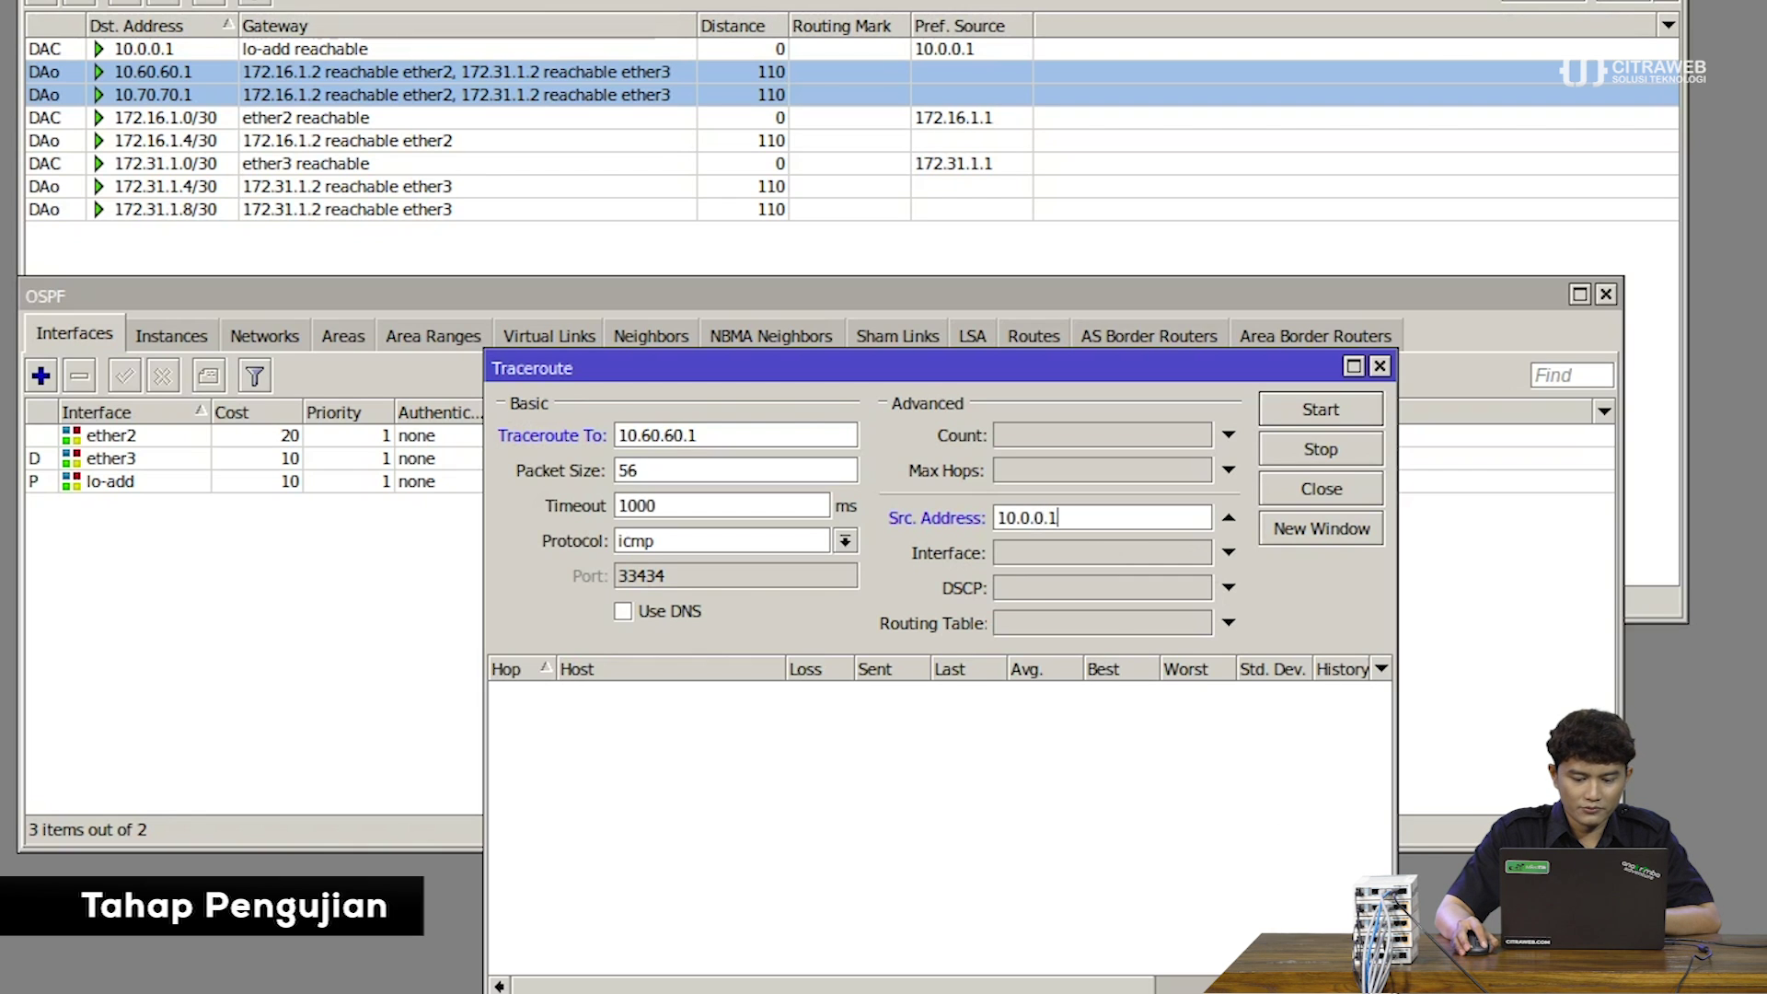
{"action": "left_click", "coordinate": [1327, 413]}
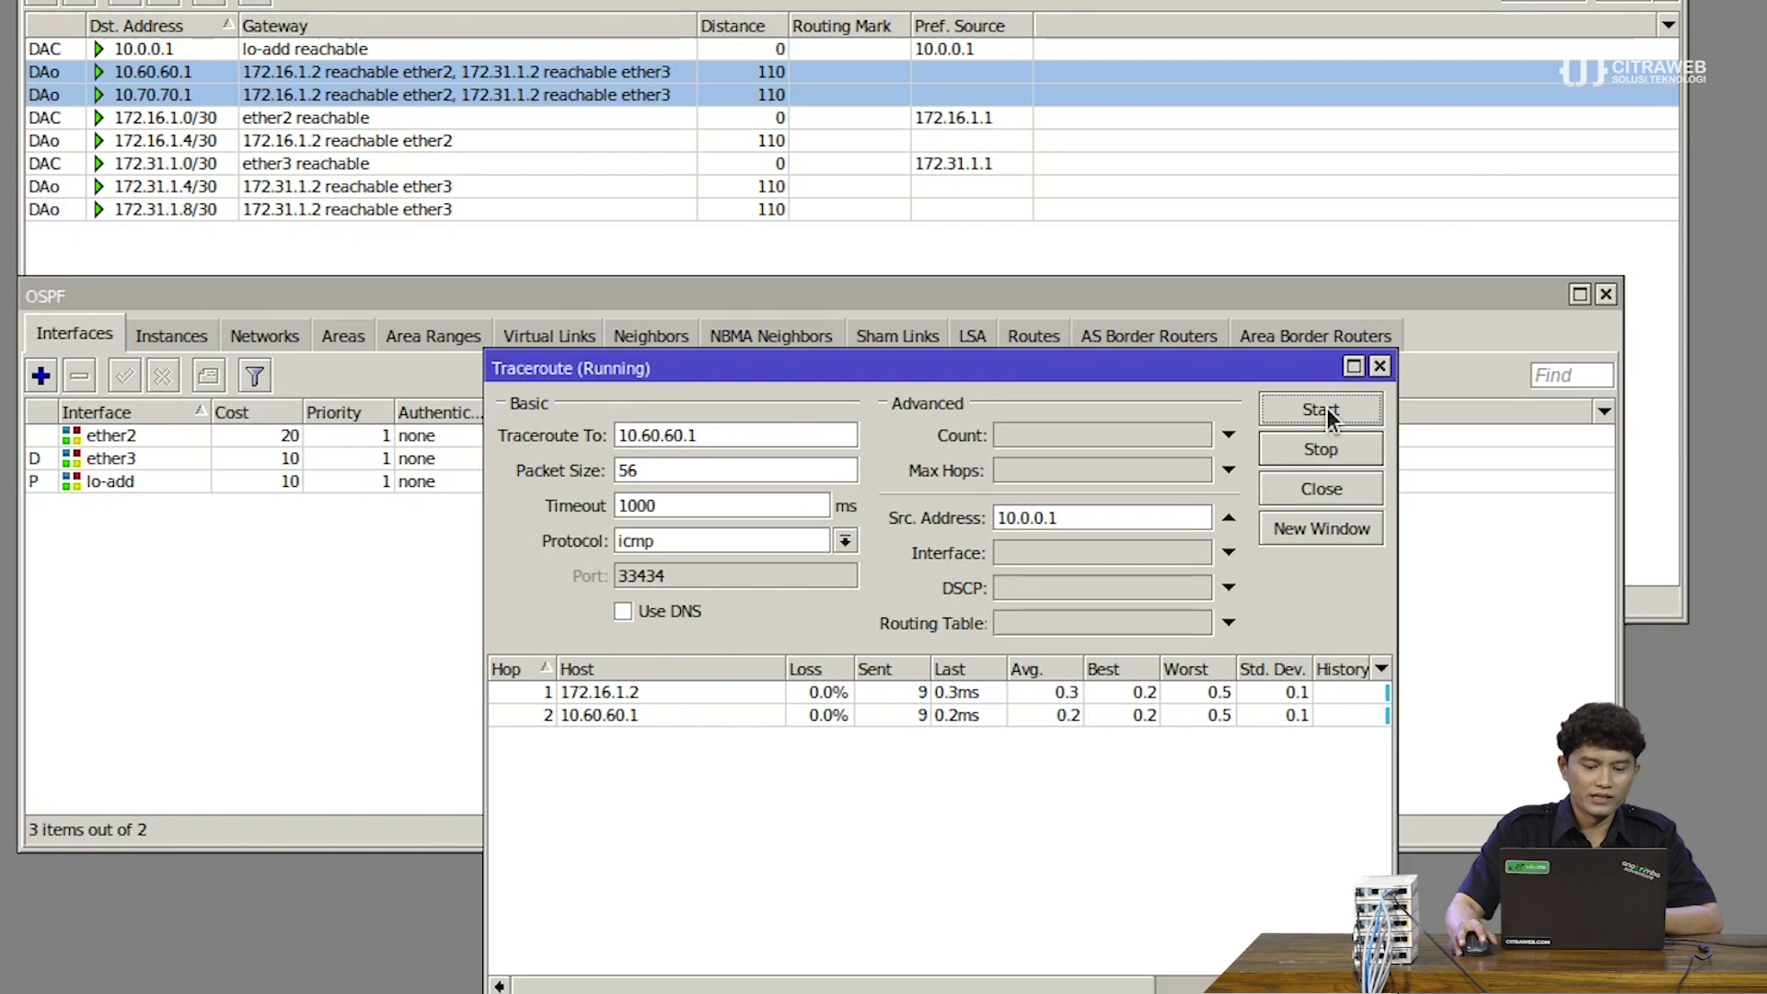
{"action": "left_click", "coordinate": [819, 694]}
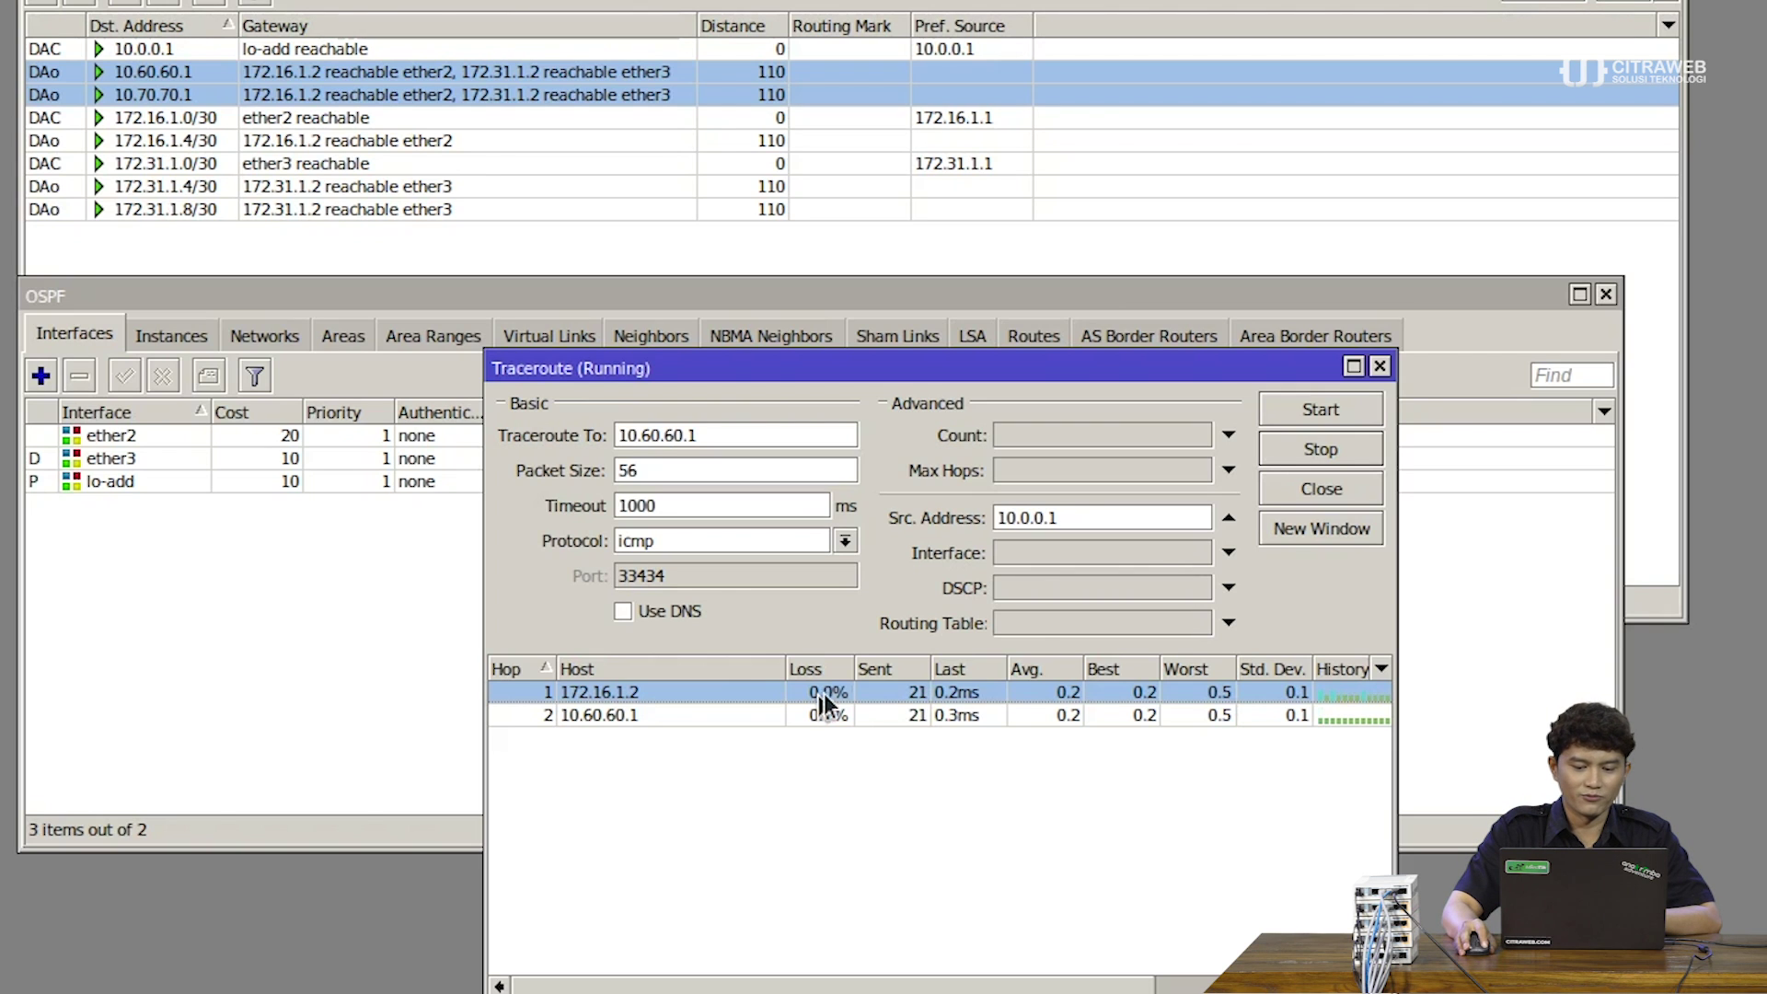
{"action": "left_click", "coordinate": [1340, 454]}
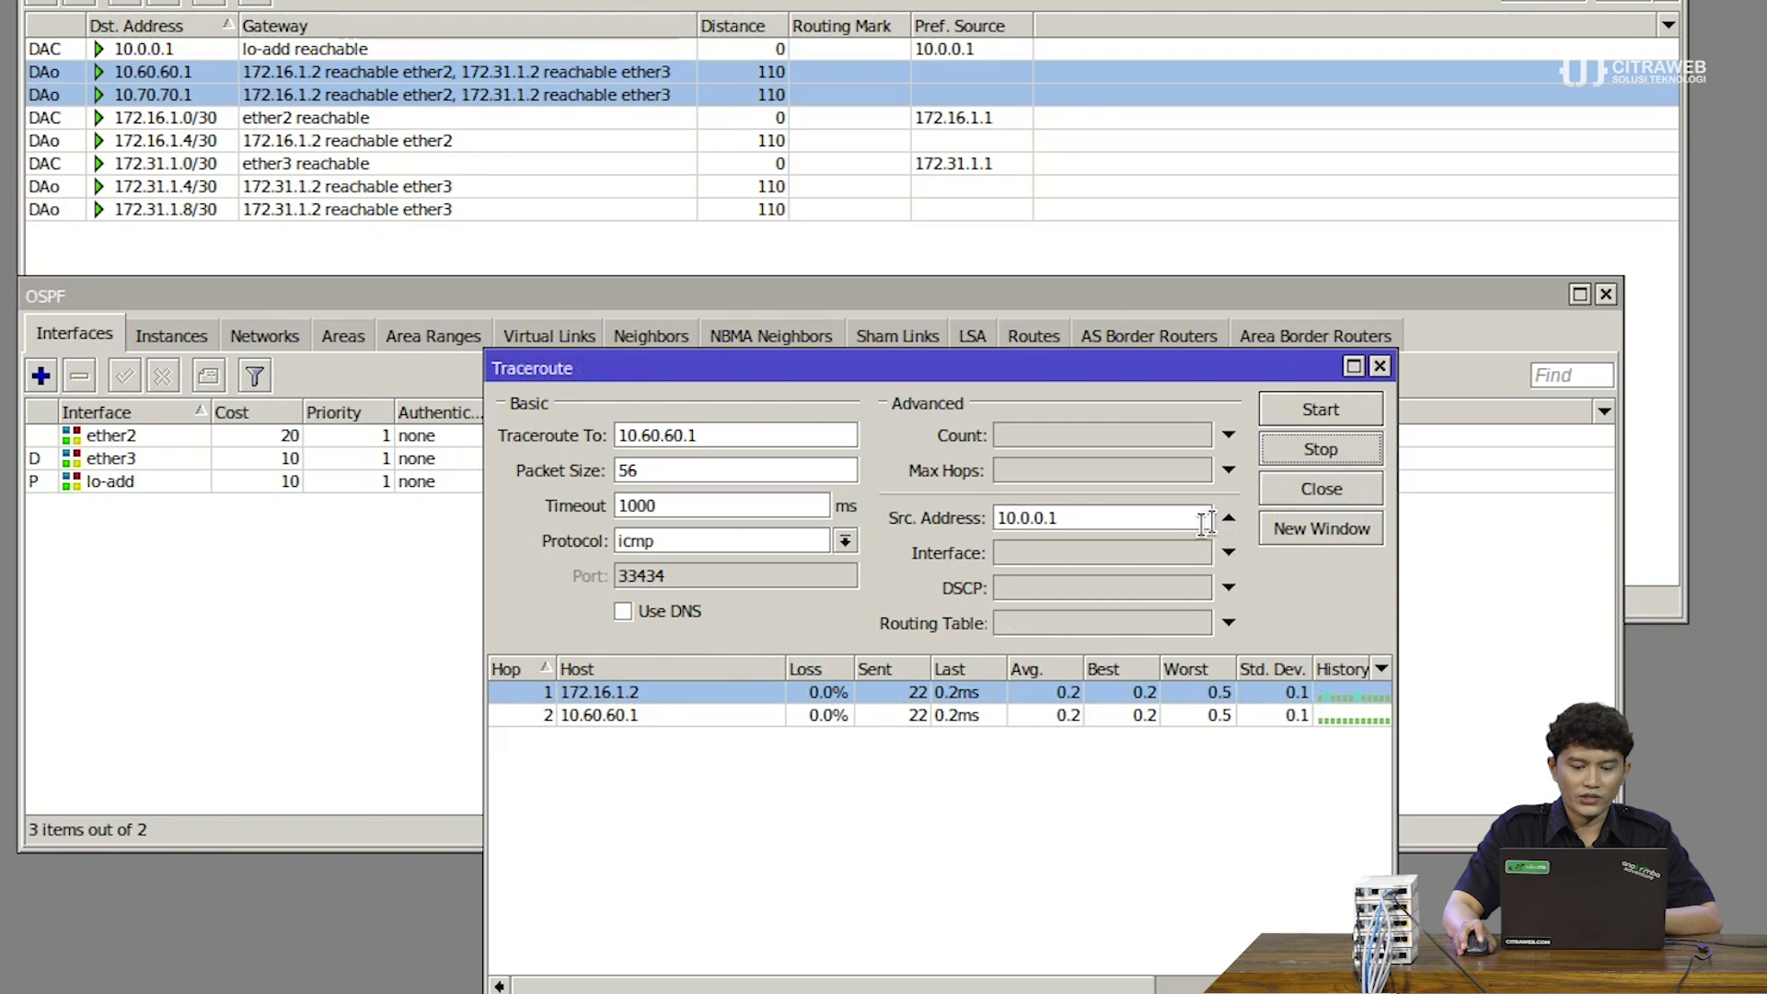
- Change the traceroute source address to 172.16.1.1 and run the trace to 10.60.60.1 again
{"action": "double_click", "coordinate": [1113, 517]}
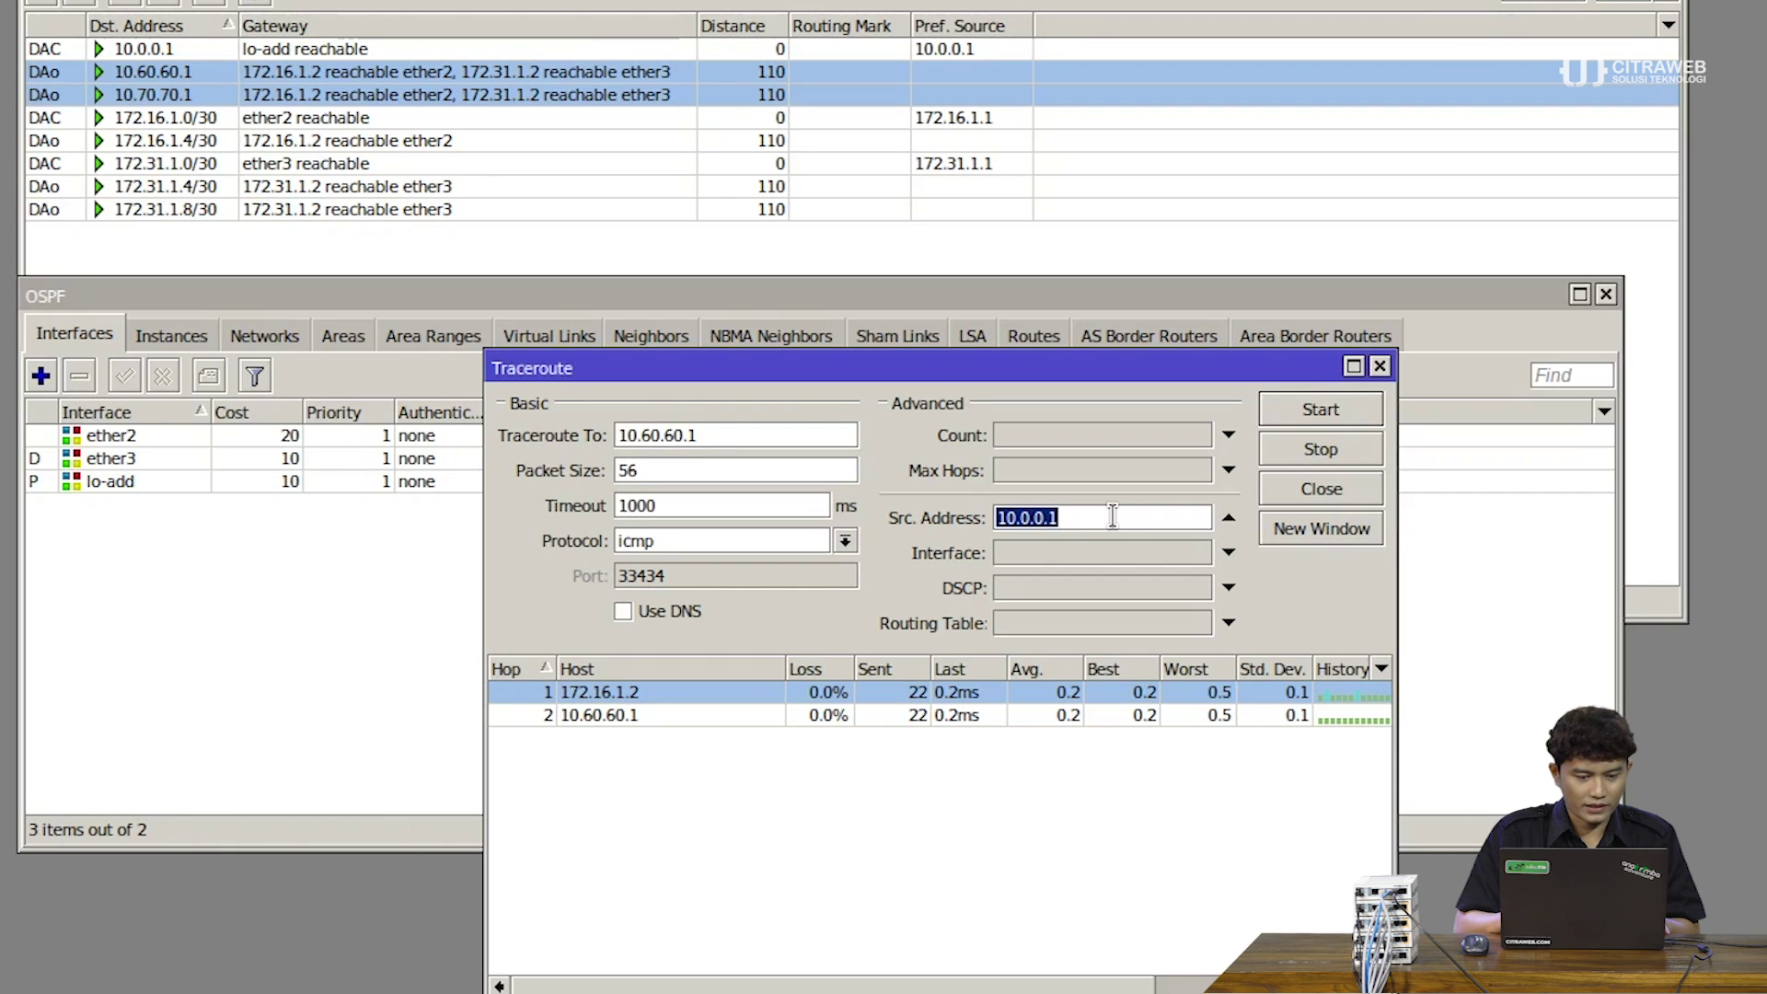
{"action": "type", "text": "172.16."}
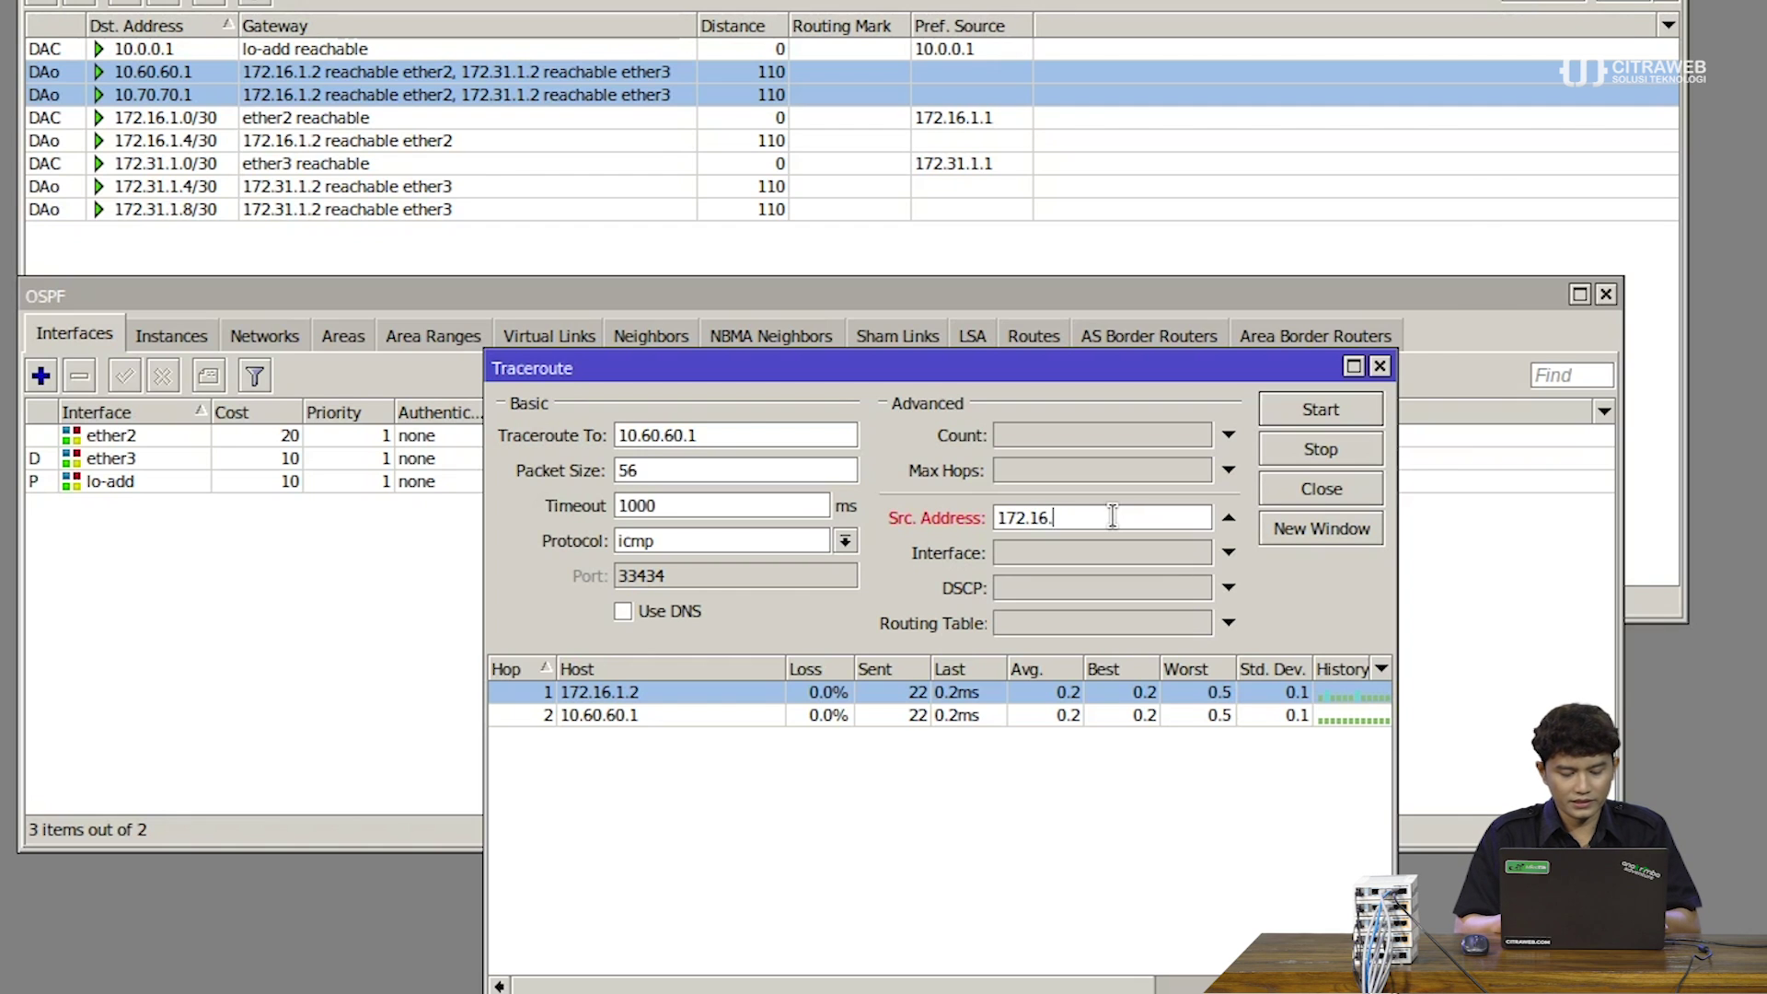
{"action": "type", "text": "1.1"}
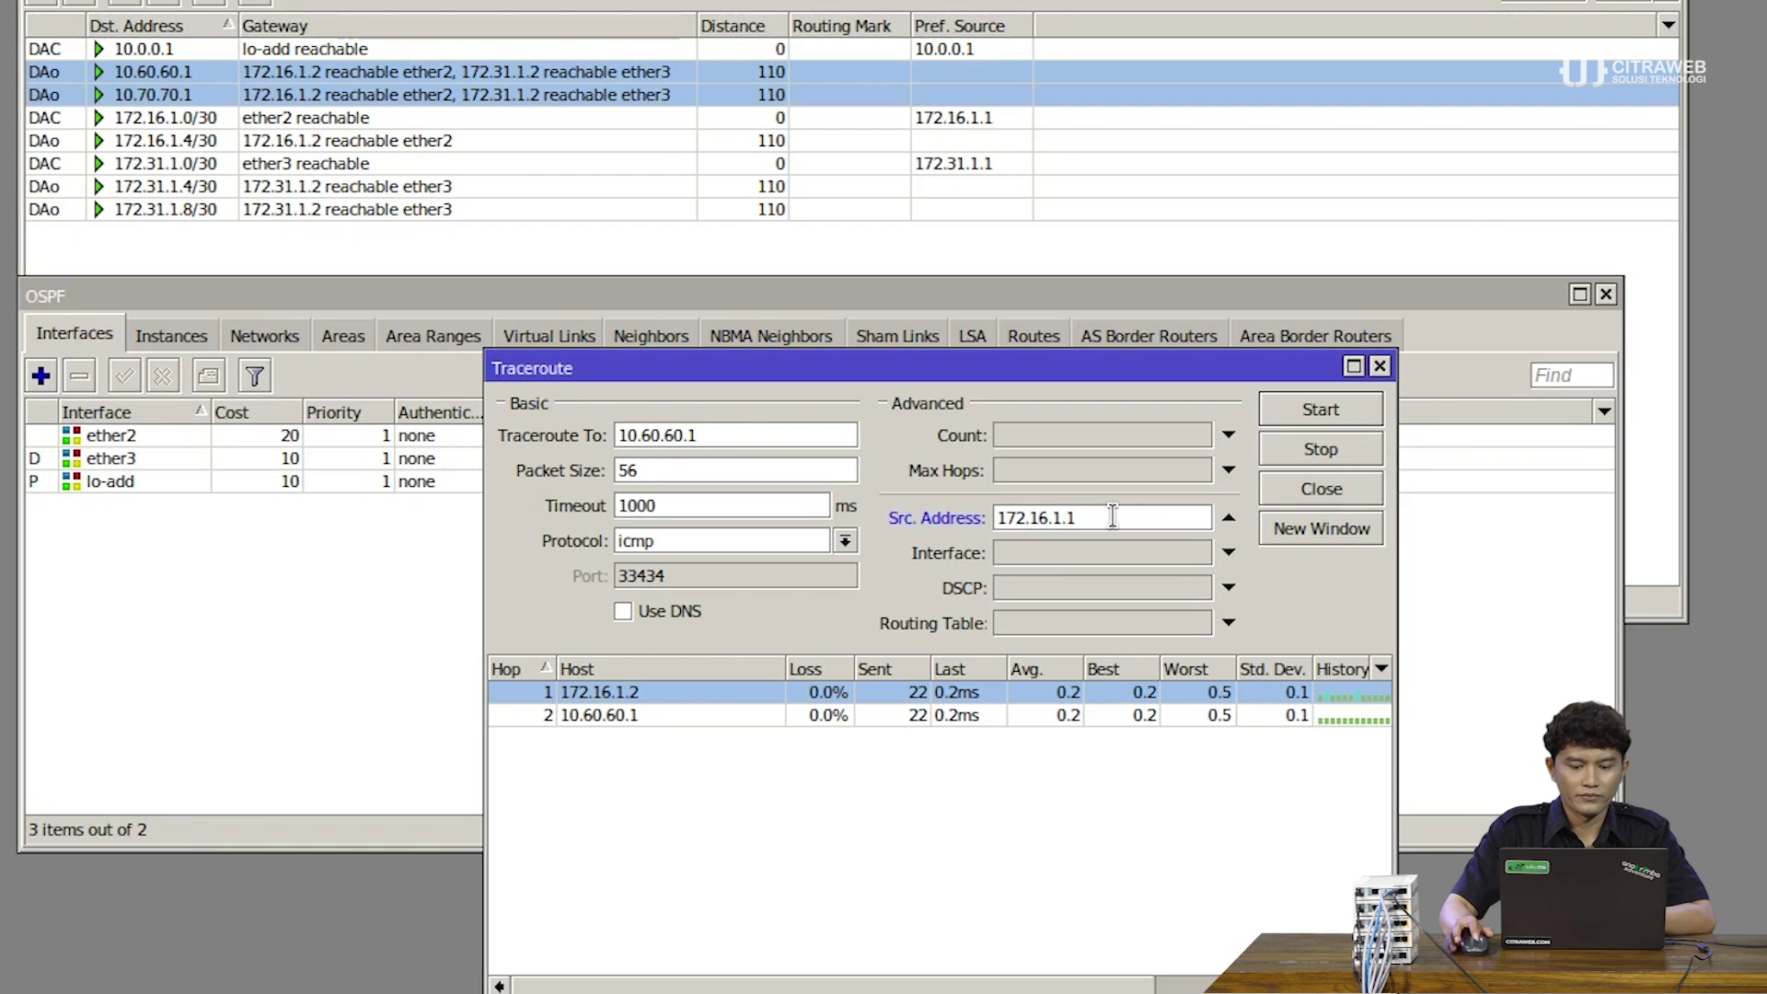
{"action": "left_click", "coordinate": [1334, 405]}
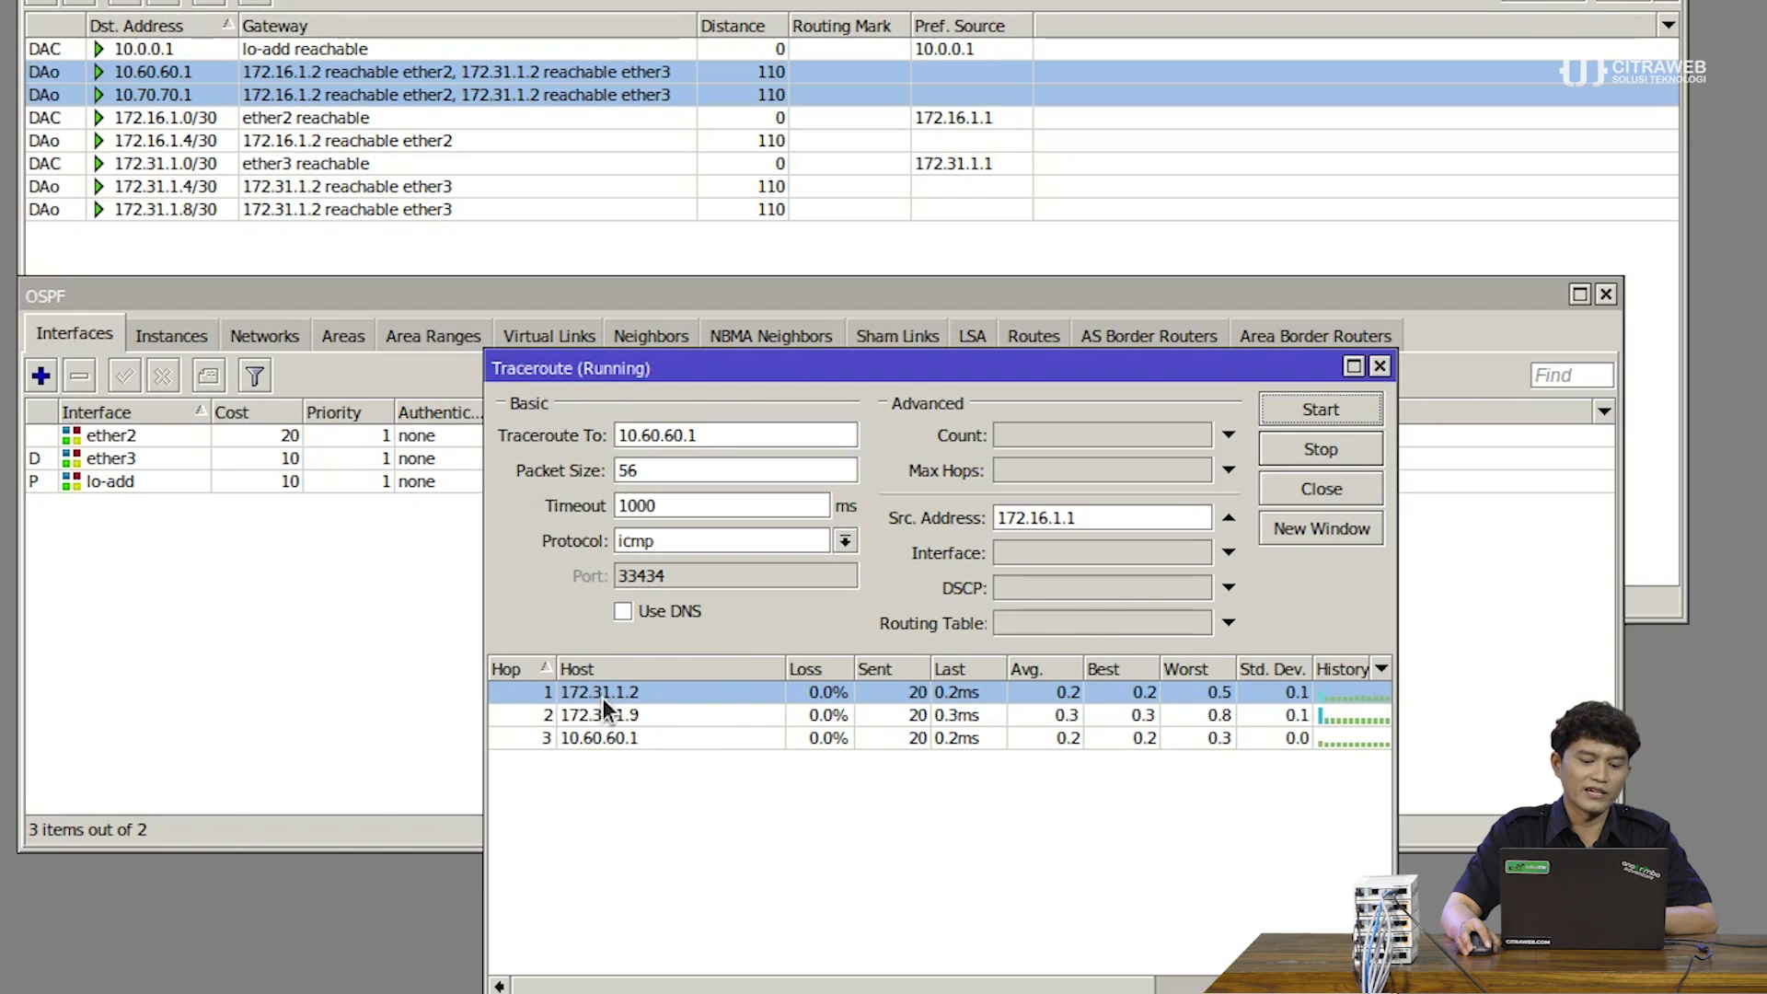
- Examine each hop of the running traceroute in turn, up to the destination, and stop the trace
{"action": "left_click", "coordinate": [680, 714]}
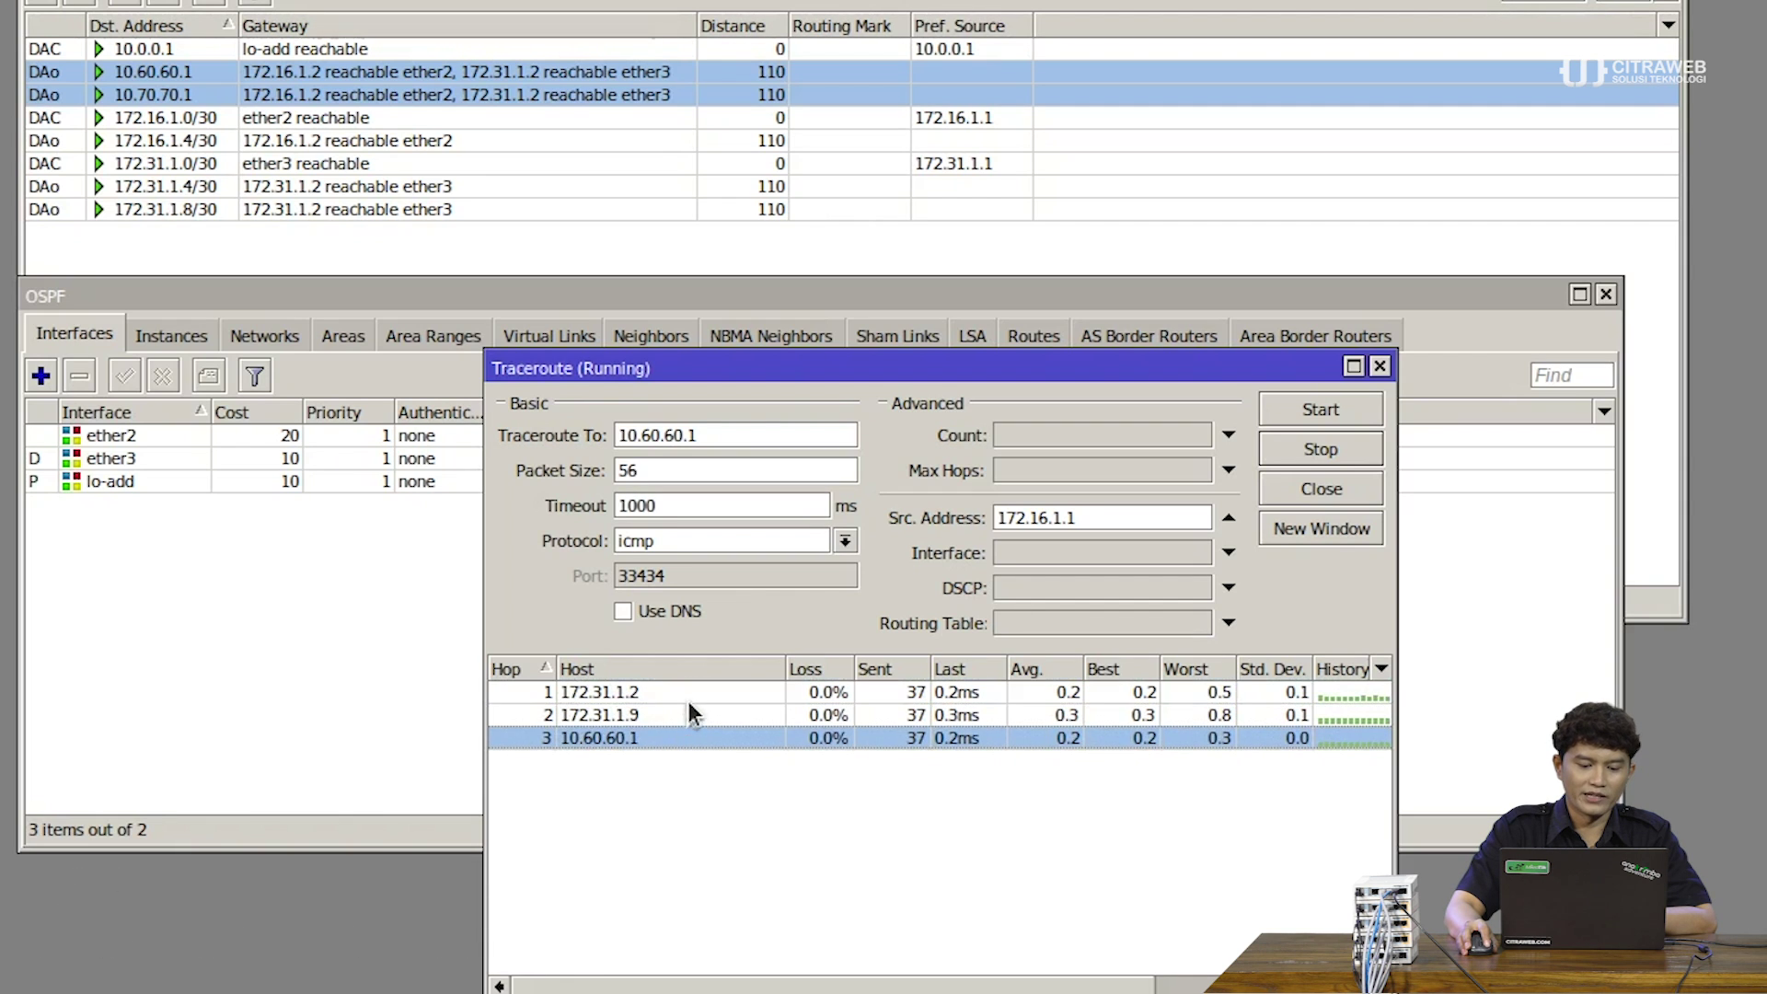
{"action": "left_click", "coordinate": [692, 700]}
{"action": "left_click", "coordinate": [689, 714]}
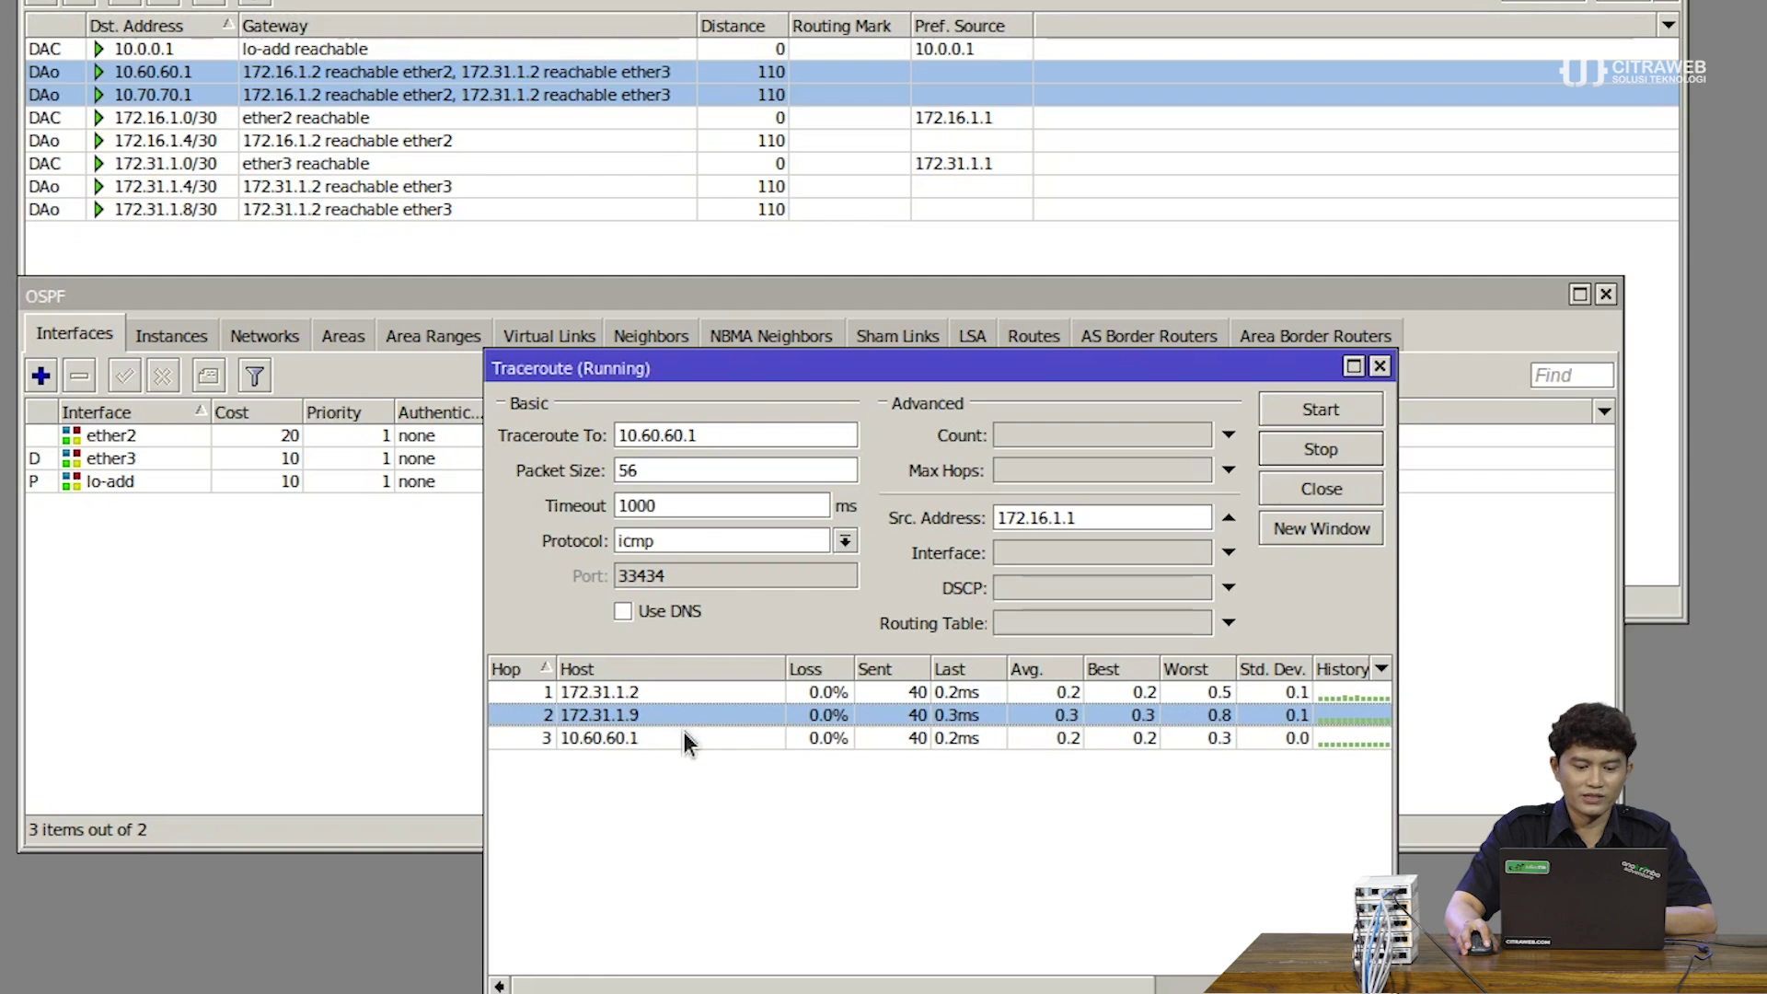
{"action": "left_click", "coordinate": [683, 735]}
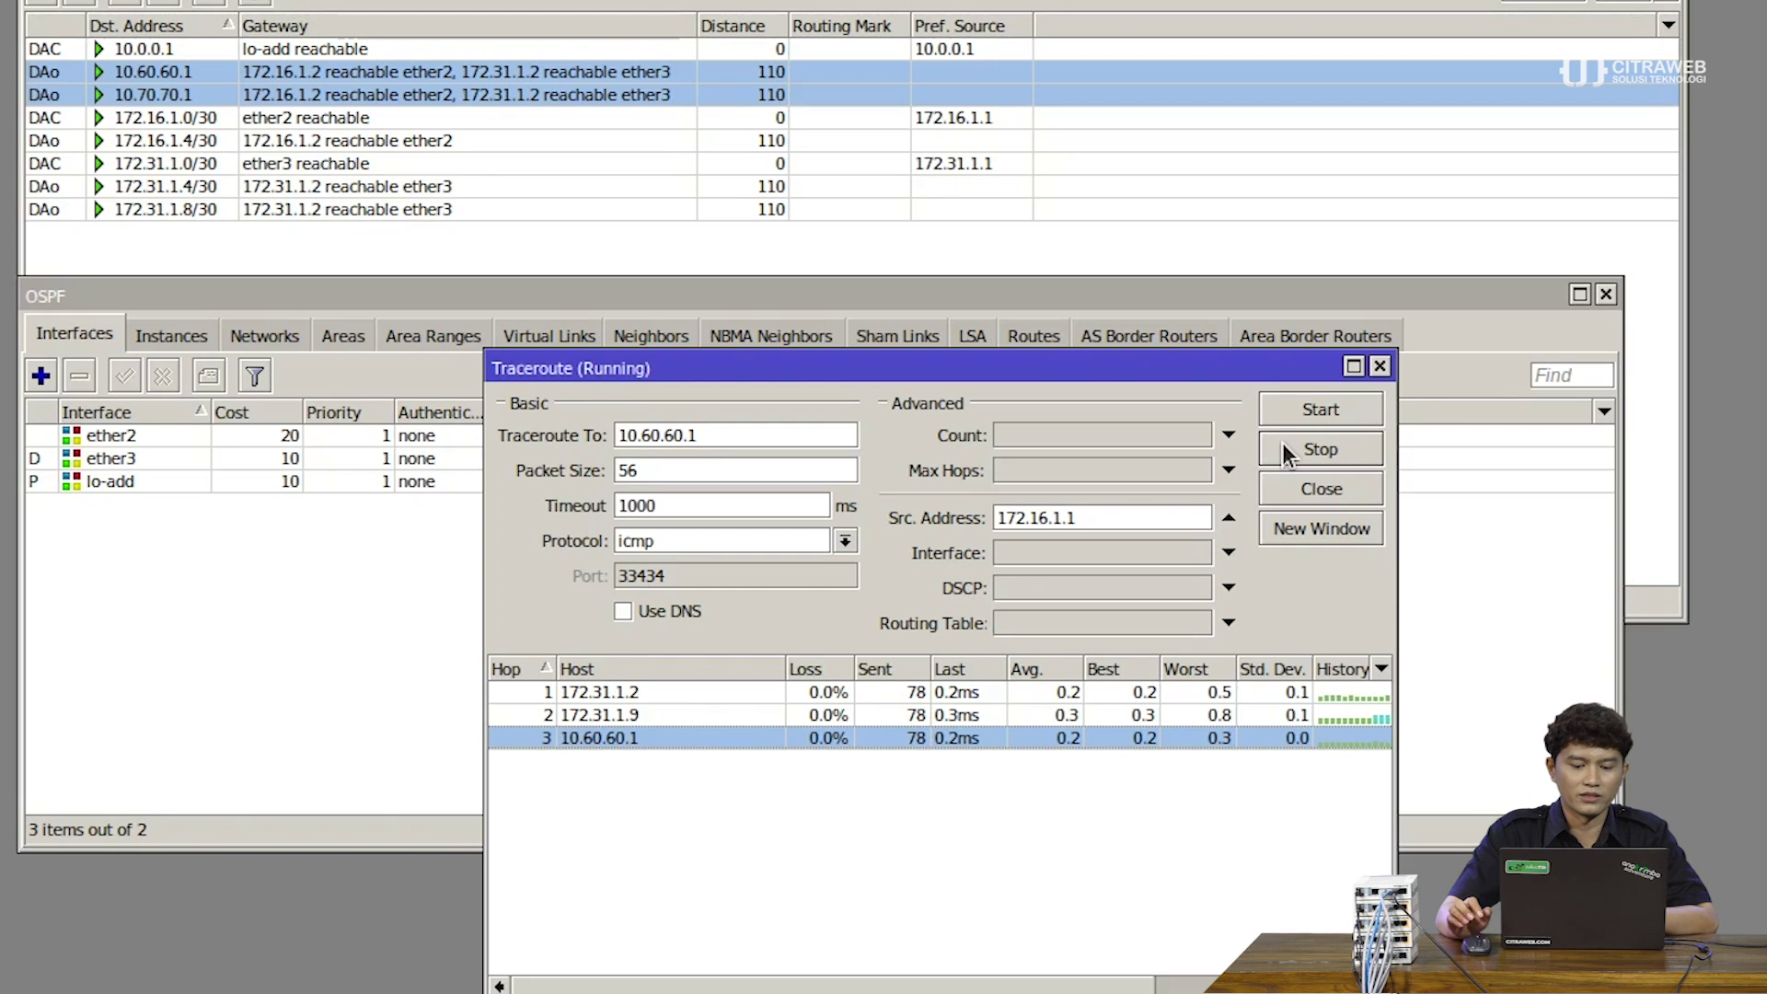
{"action": "left_click", "coordinate": [1284, 442]}
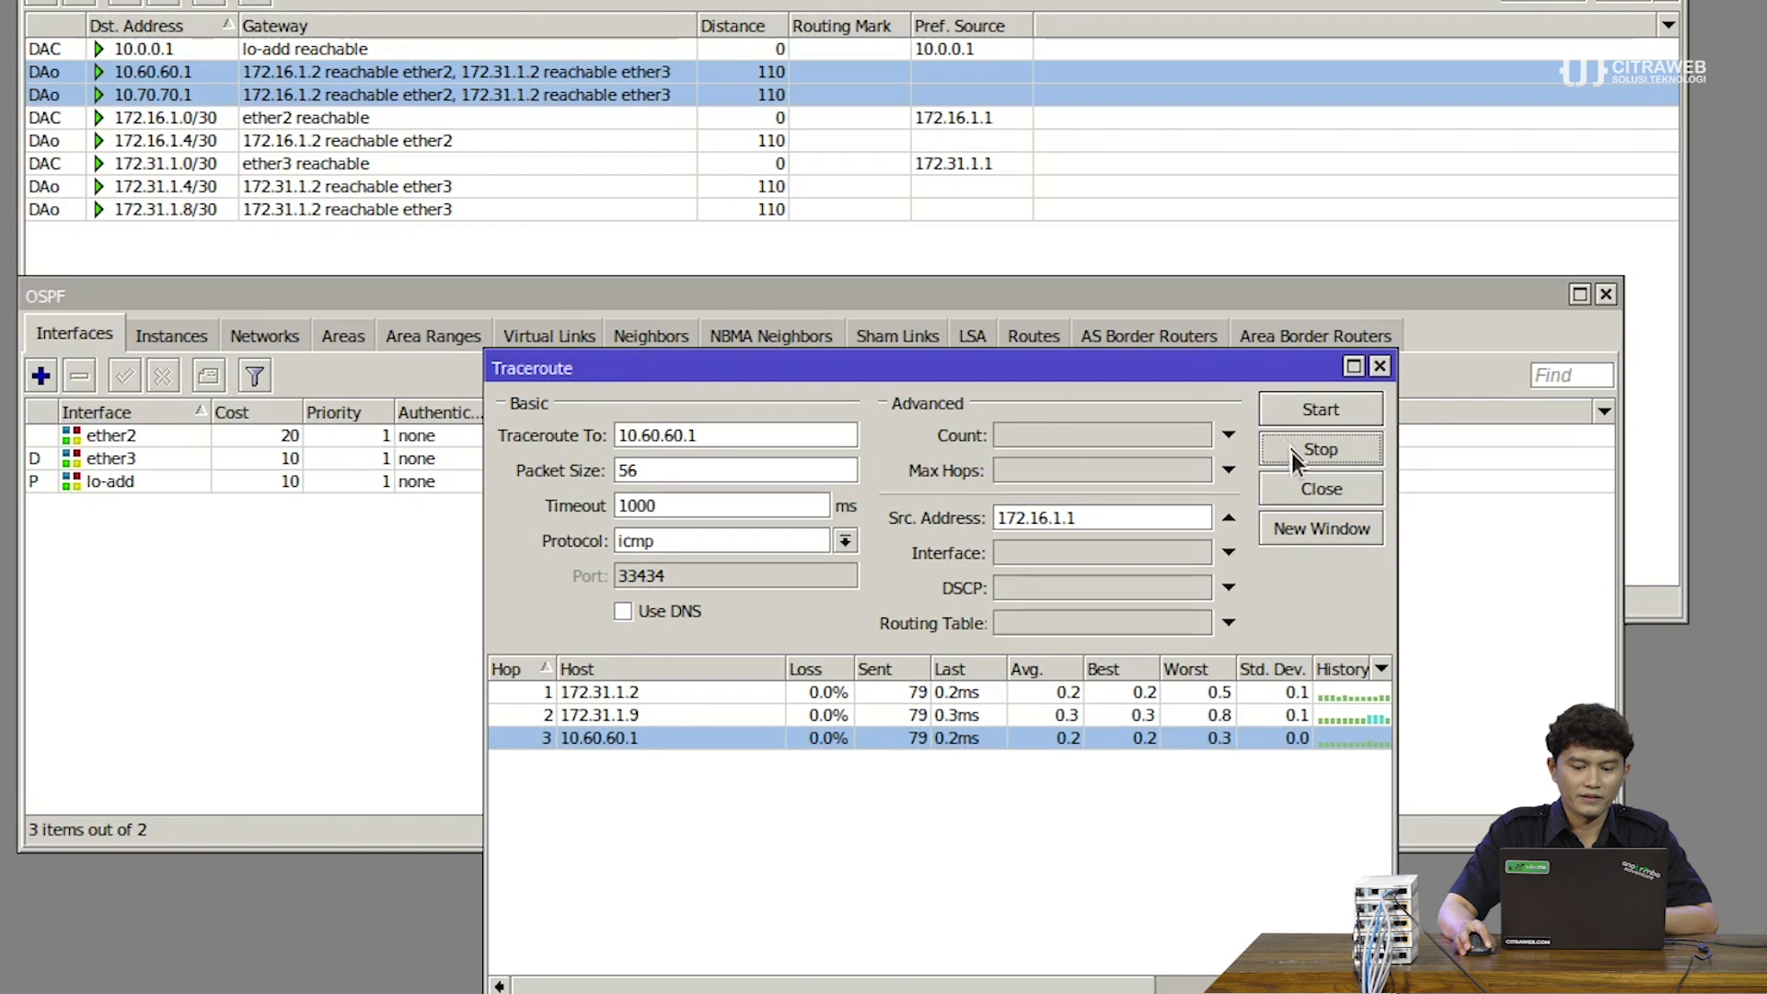